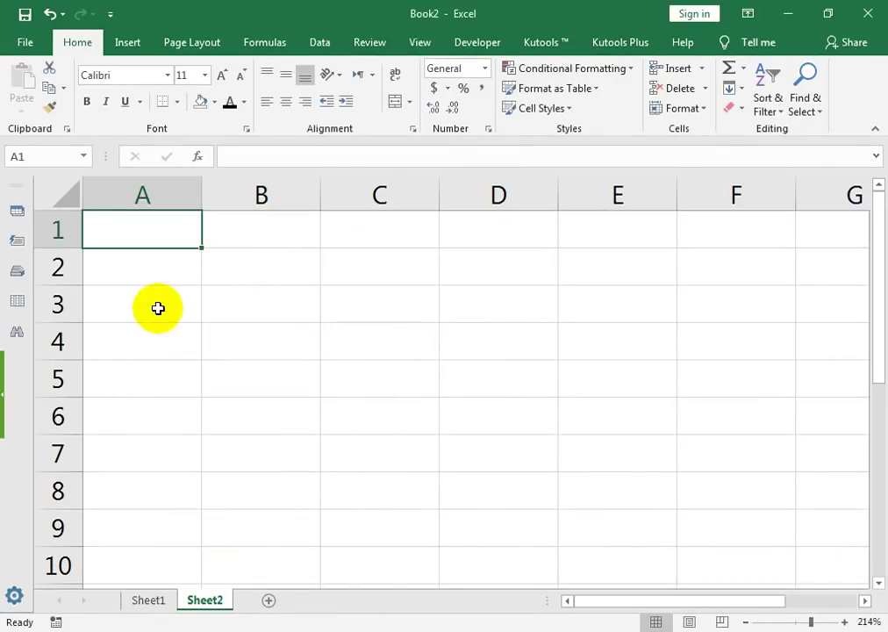
Switch to the blank Sheet1 and select cell B3 for the first label
click(156, 298)
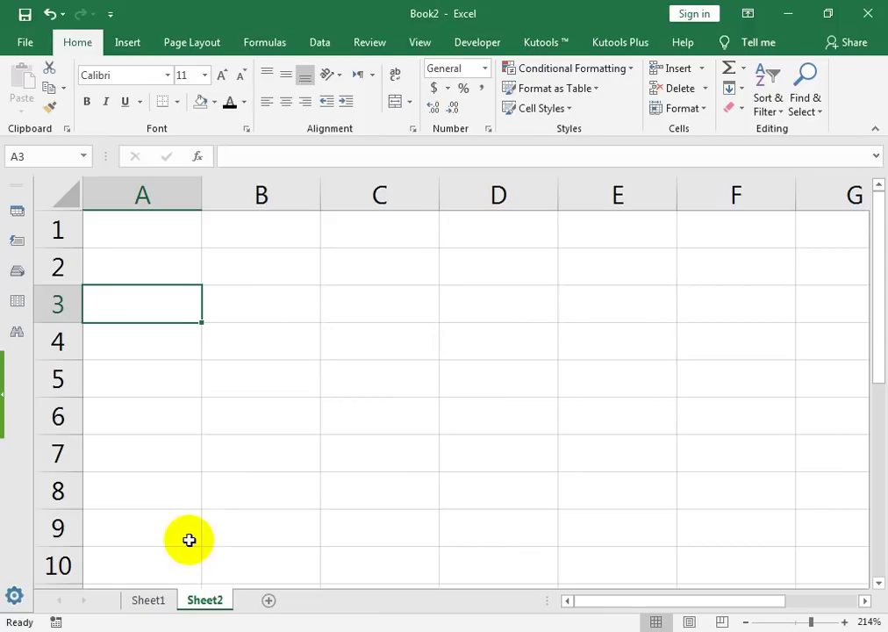
click(145, 614)
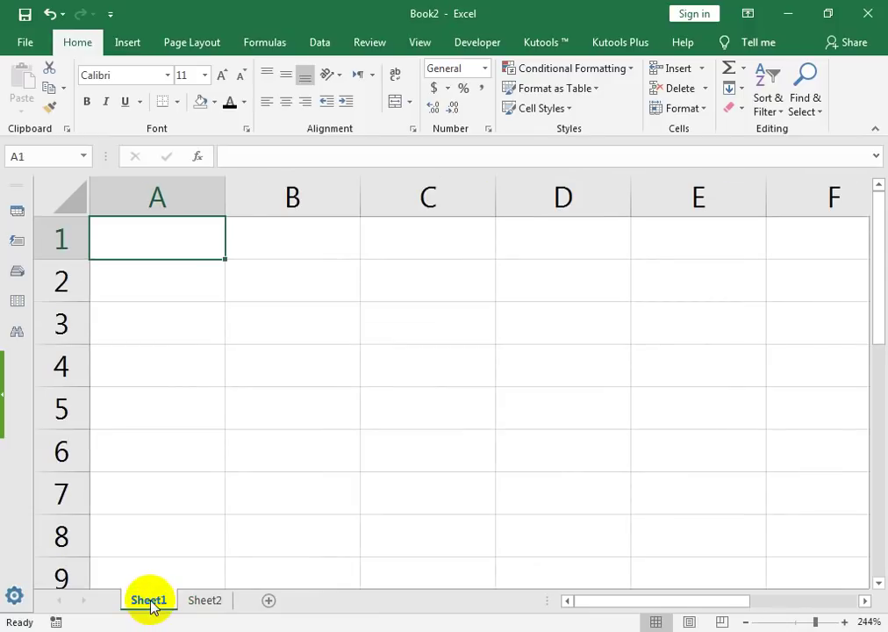
click(206, 602)
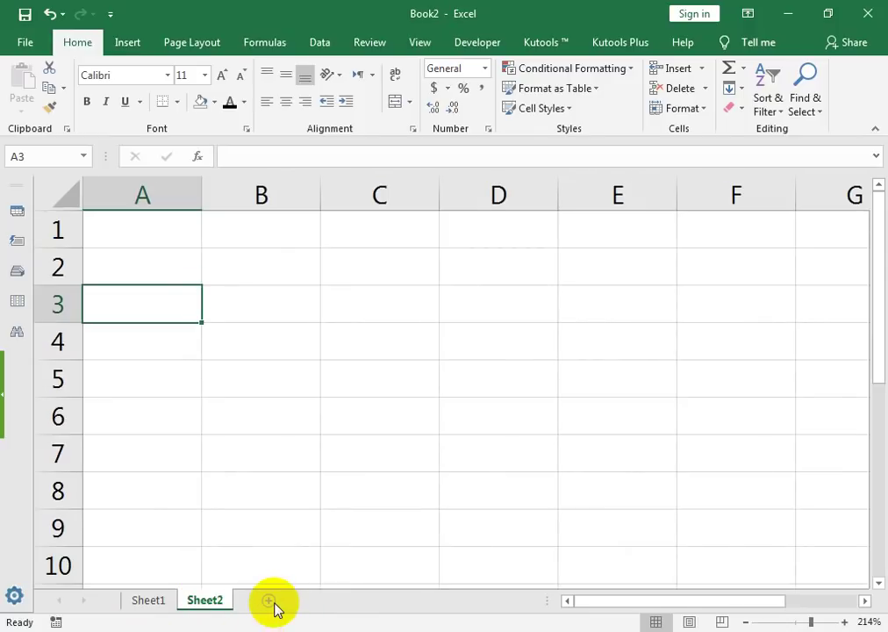
click(167, 604)
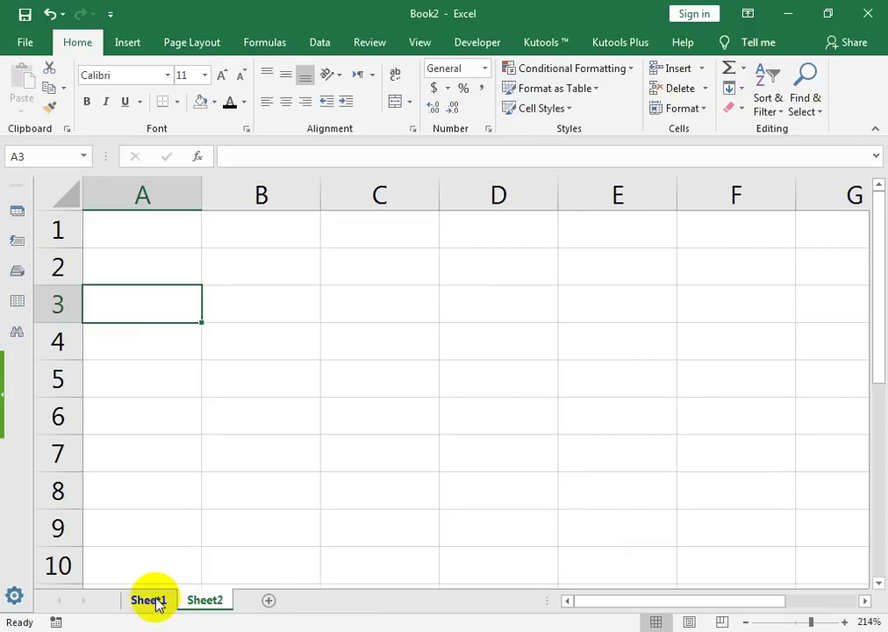
click(288, 331)
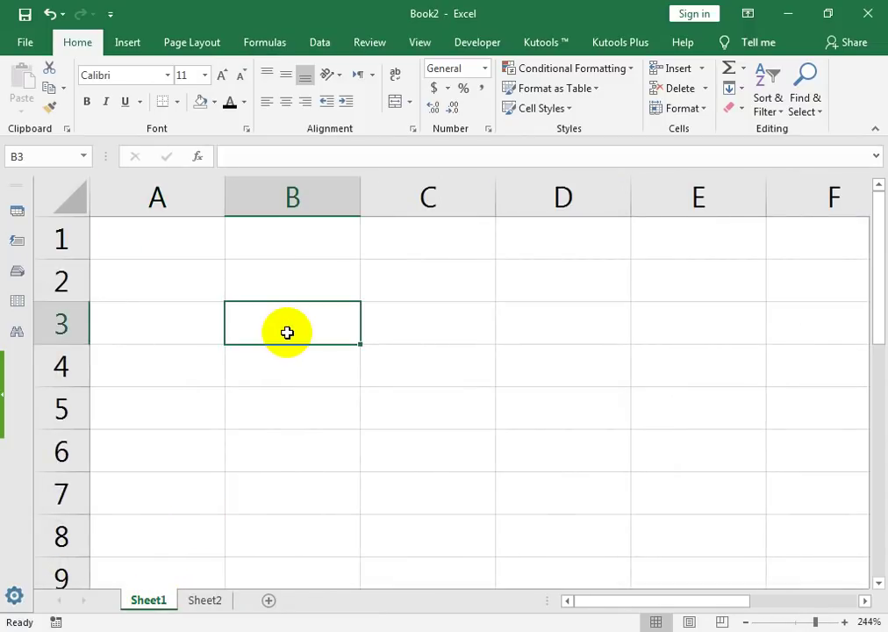
Enter the labels NAME, DEPART, SALES and CITY down B3:B6
text(NAME)
key(Return)
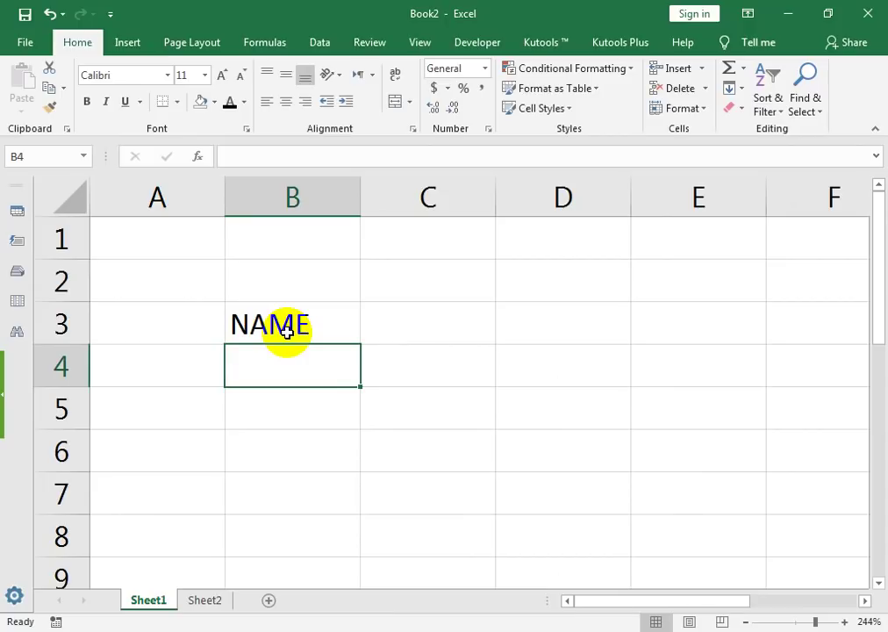
text(DEPART)
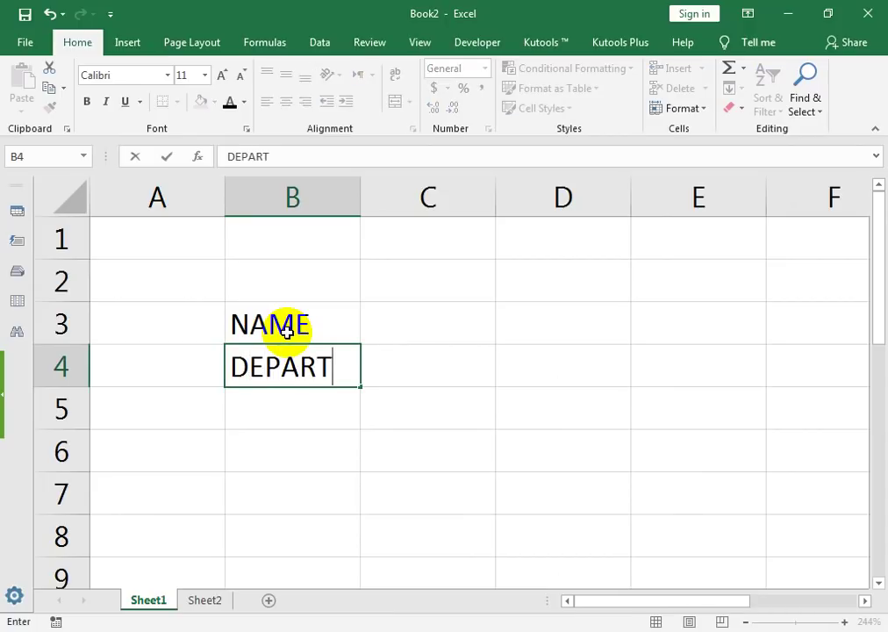
key(Return)
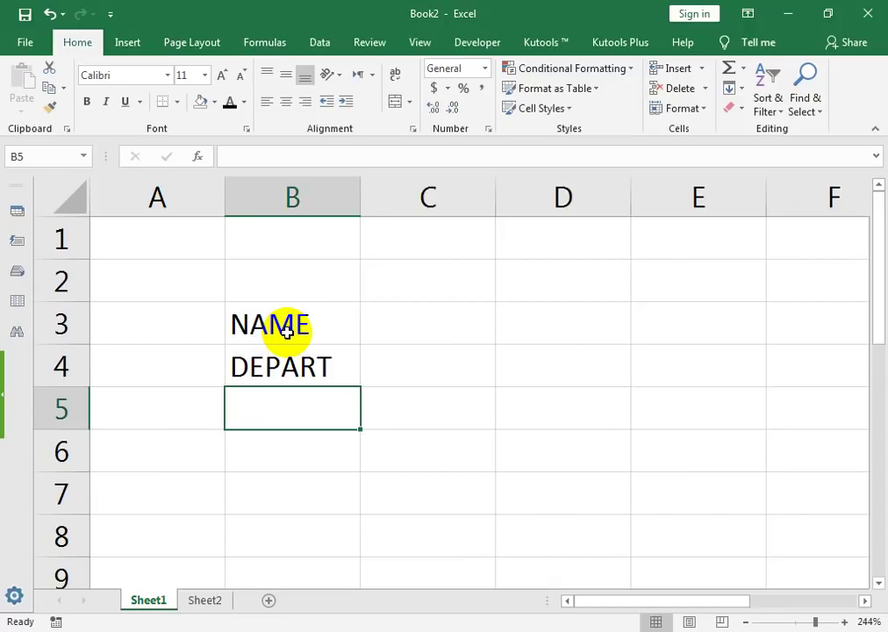
text(SALES)
key(Return)
text(CIT)
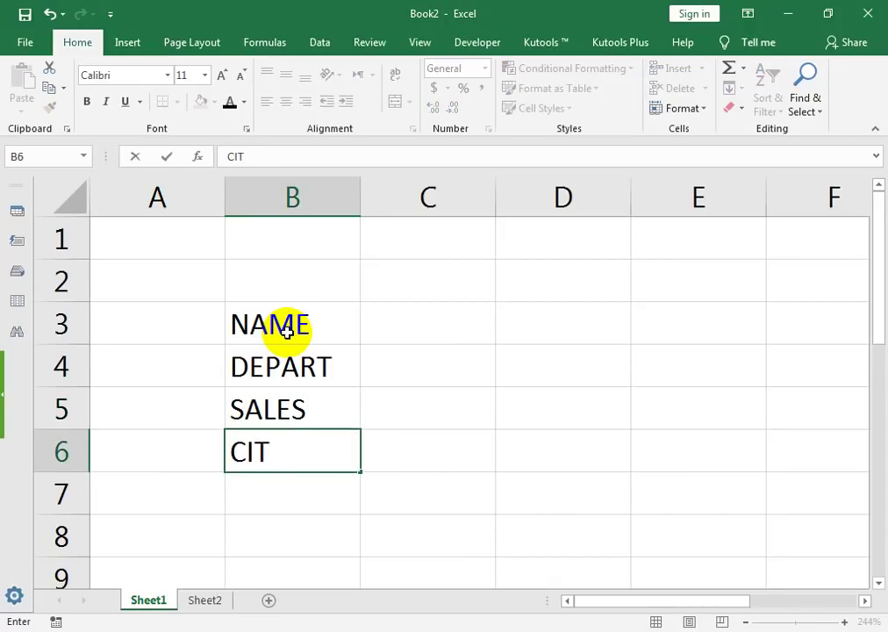
key(Tab)
Fill C3:C6 with a sample name, HR, 500000 and KARACHI
key(Up)
key(Up)
key(Up)
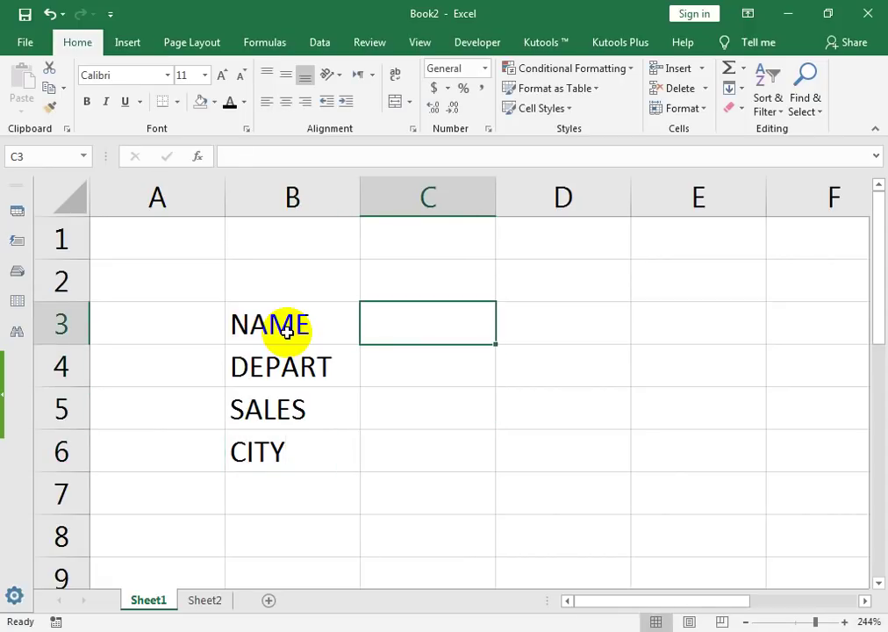
text(AHMED)
key(Return)
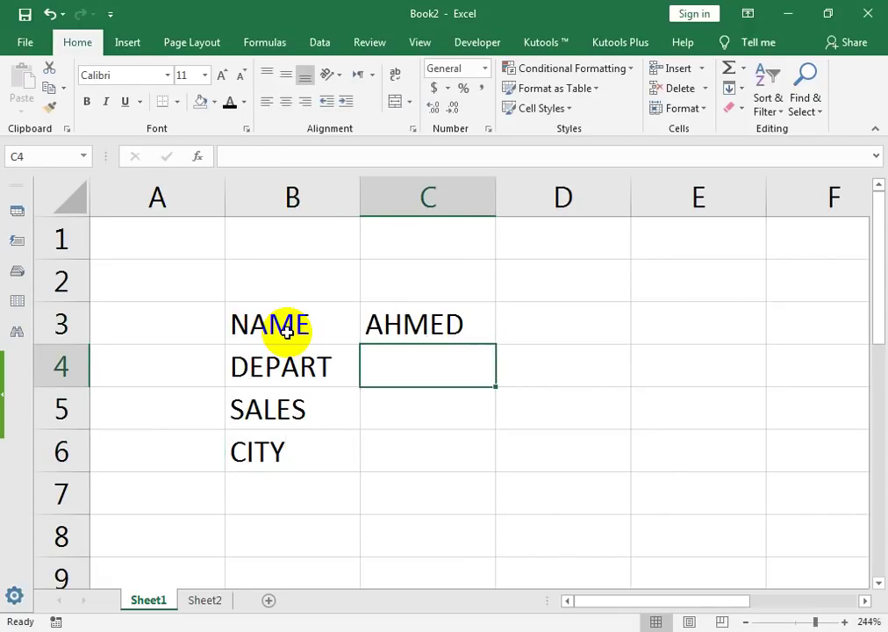
text(HR)
key(Return)
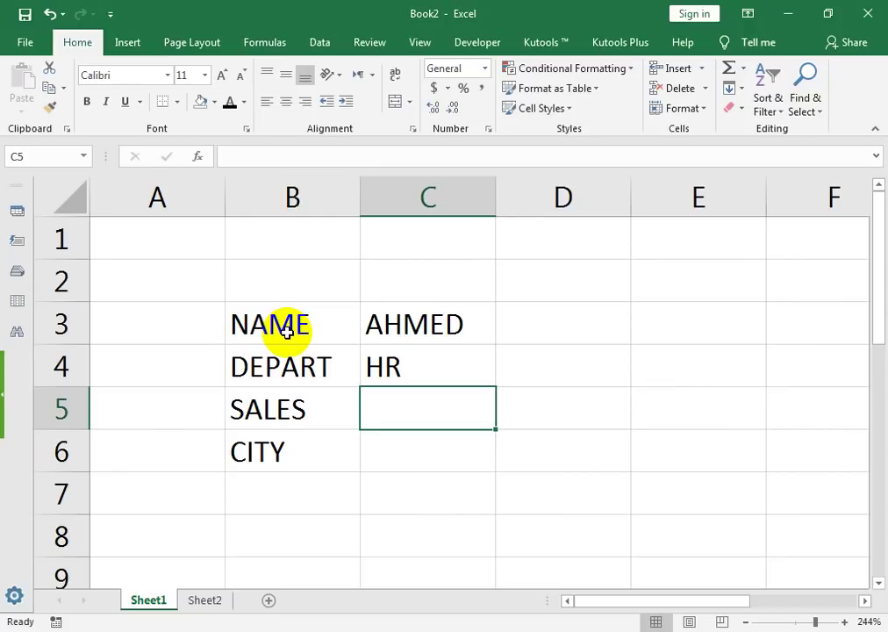
text(50000)
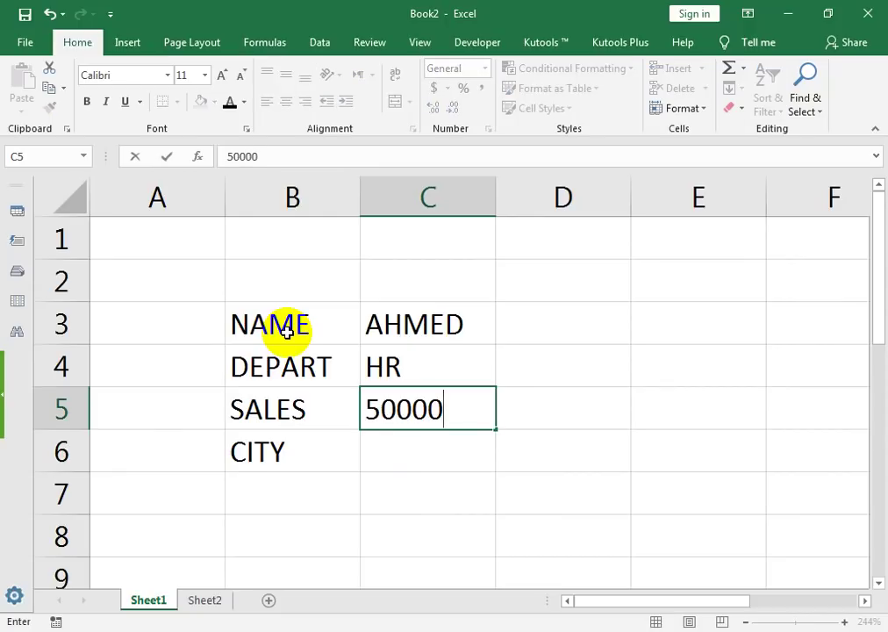
text(0)
key(Return)
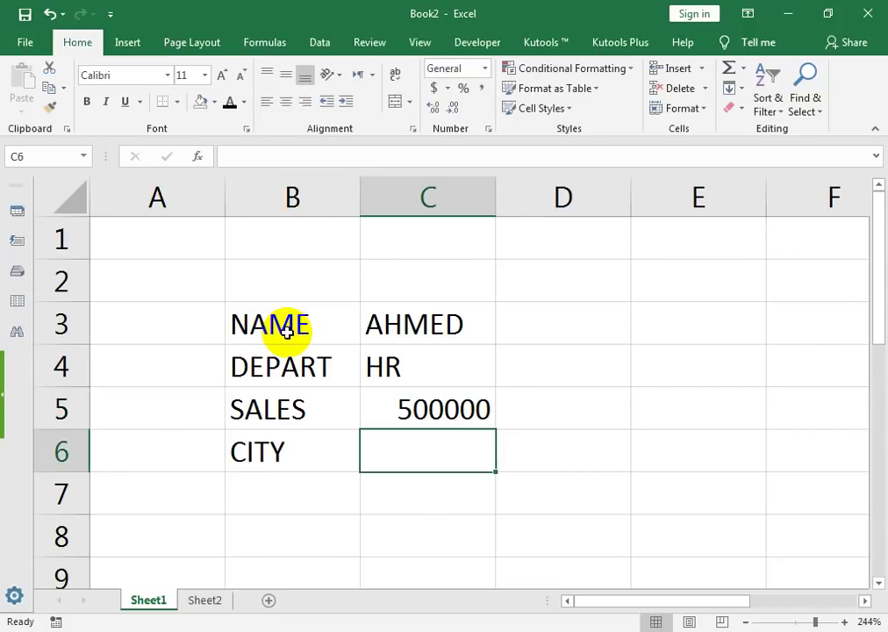
text(KARACHI)
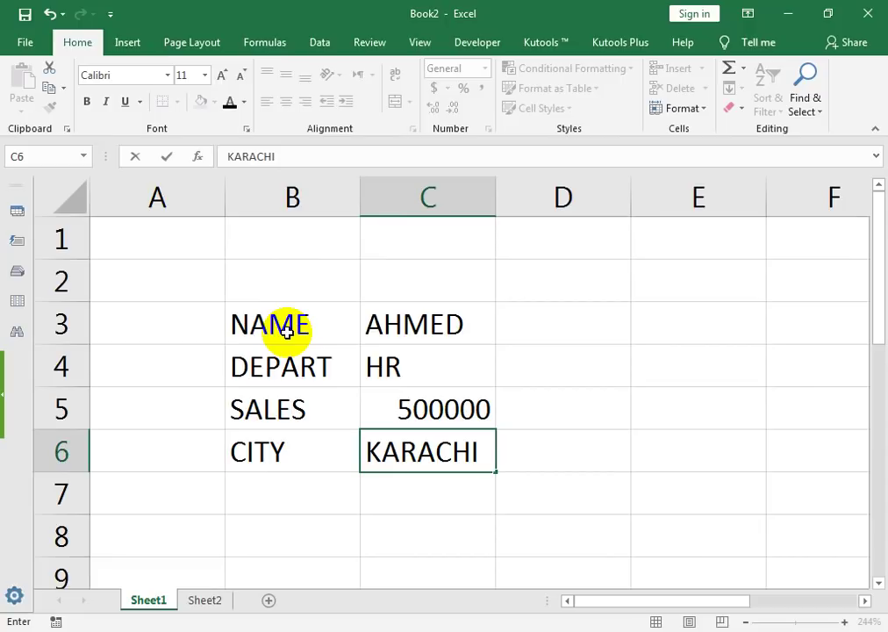
click(323, 399)
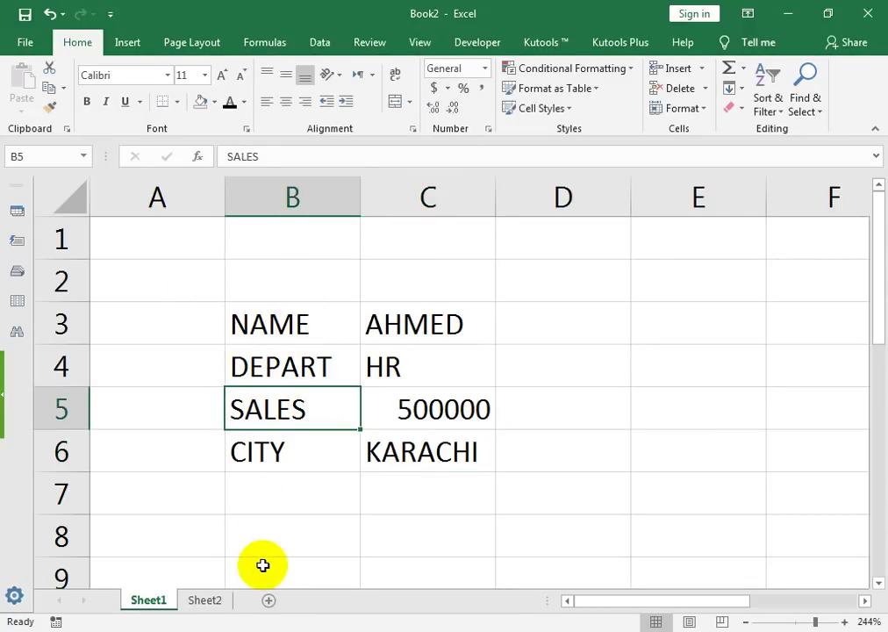
Copy B3:C6 and Paste Special it with Transpose into Sheet2 starting at A1
drag(283, 325, 376, 444)
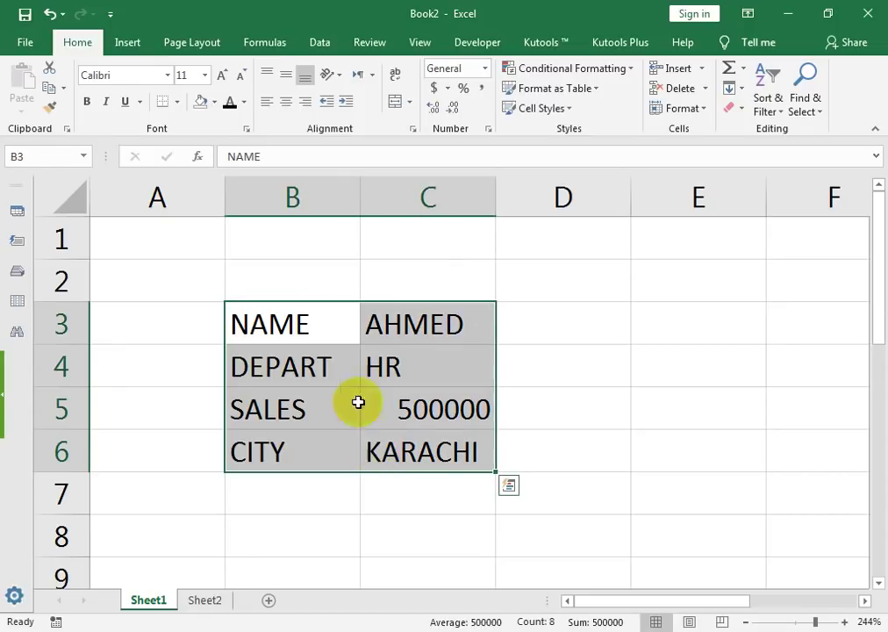
right_click(309, 334)
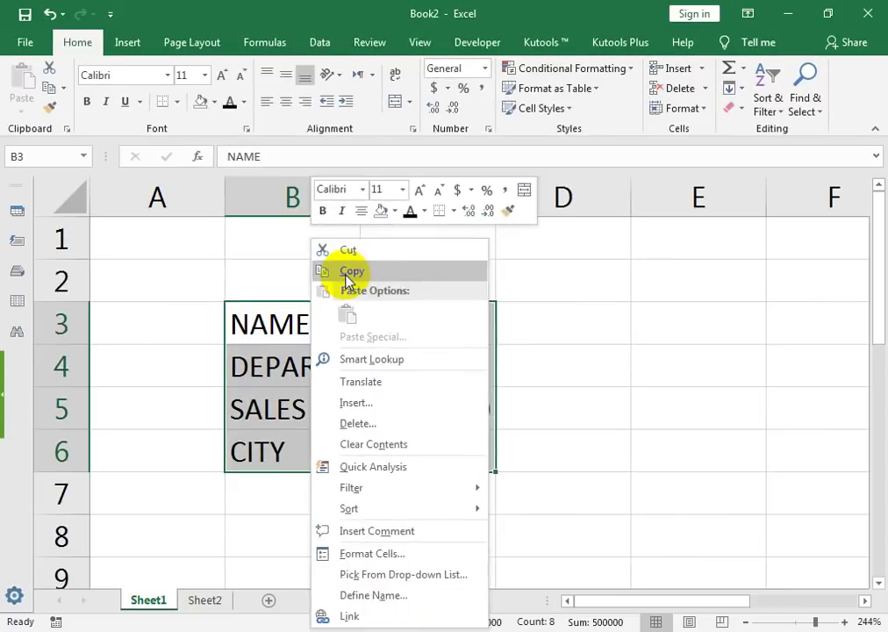
click(349, 273)
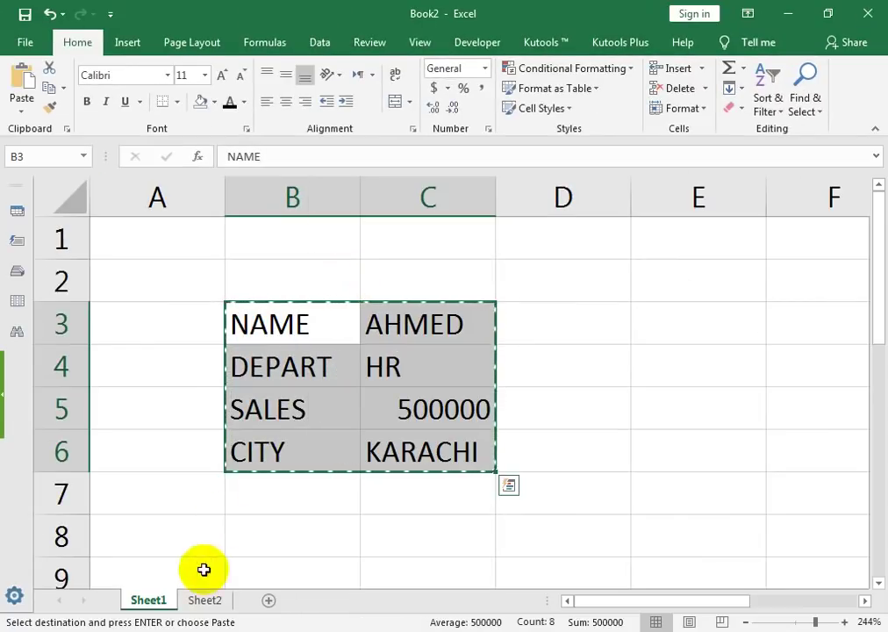
click(202, 599)
click(142, 221)
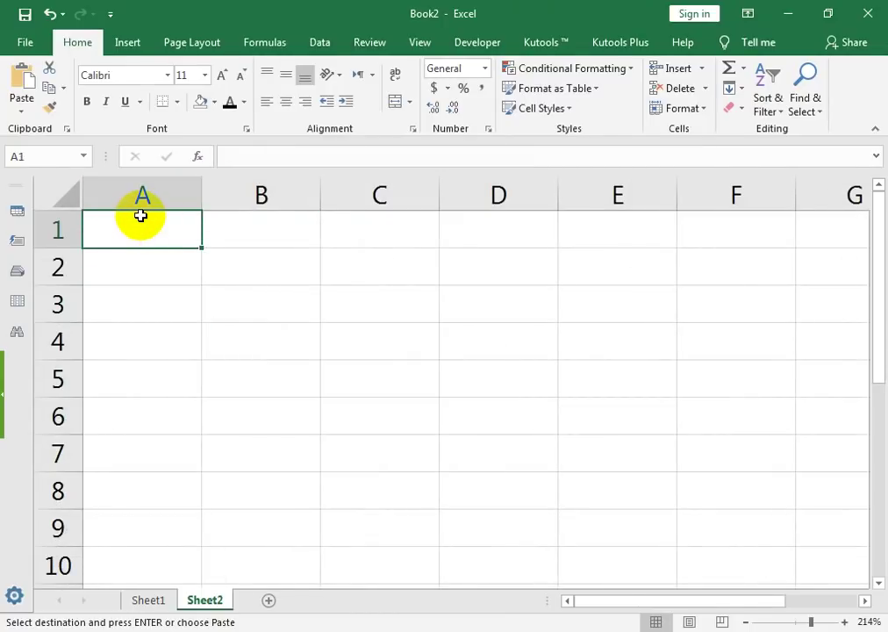
right_click(142, 221)
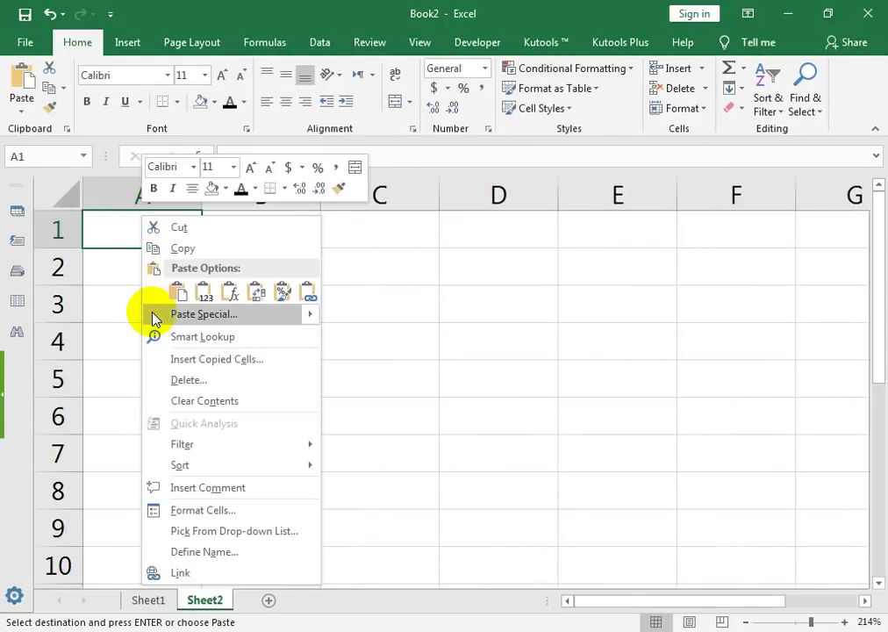
click(129, 234)
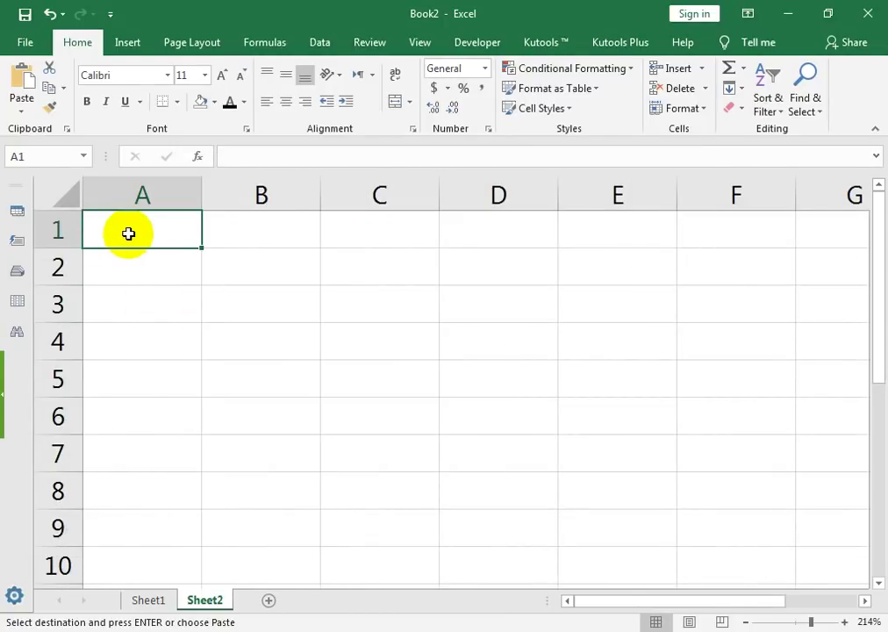
click(531, 258)
click(524, 290)
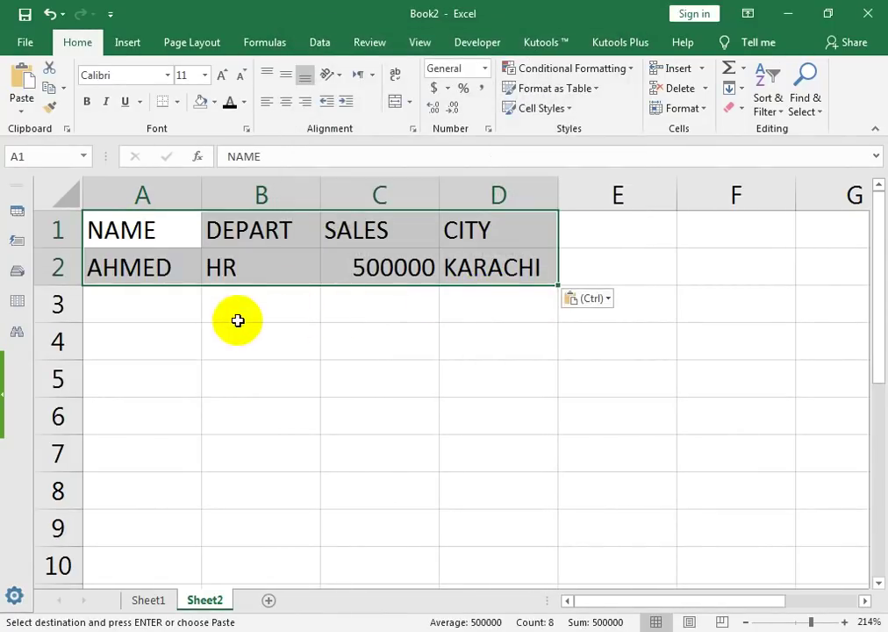
click(540, 334)
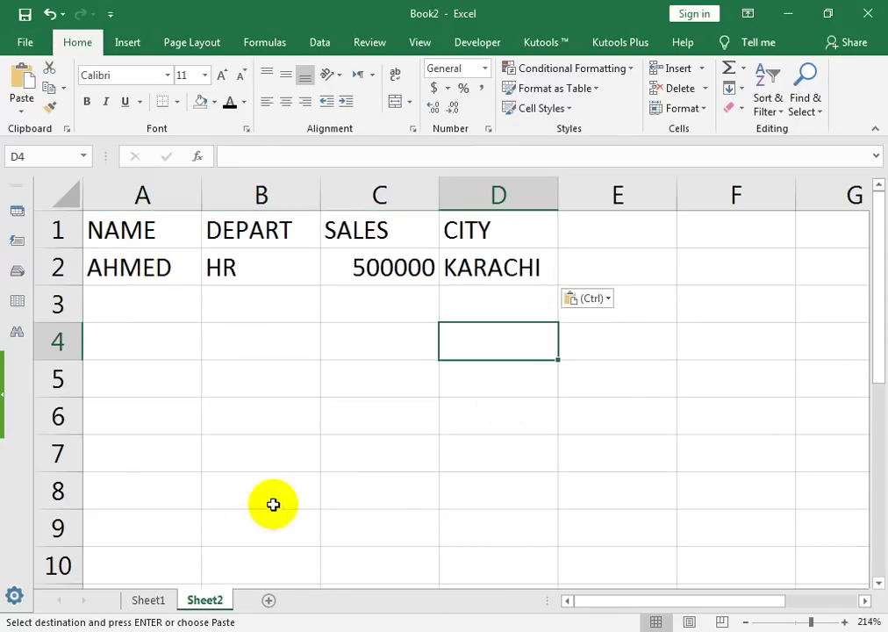
Overwrite Sheet1's C3:C6 with a new name, ADMIN, 600000 and LAHORE, then check Sheet2
click(149, 600)
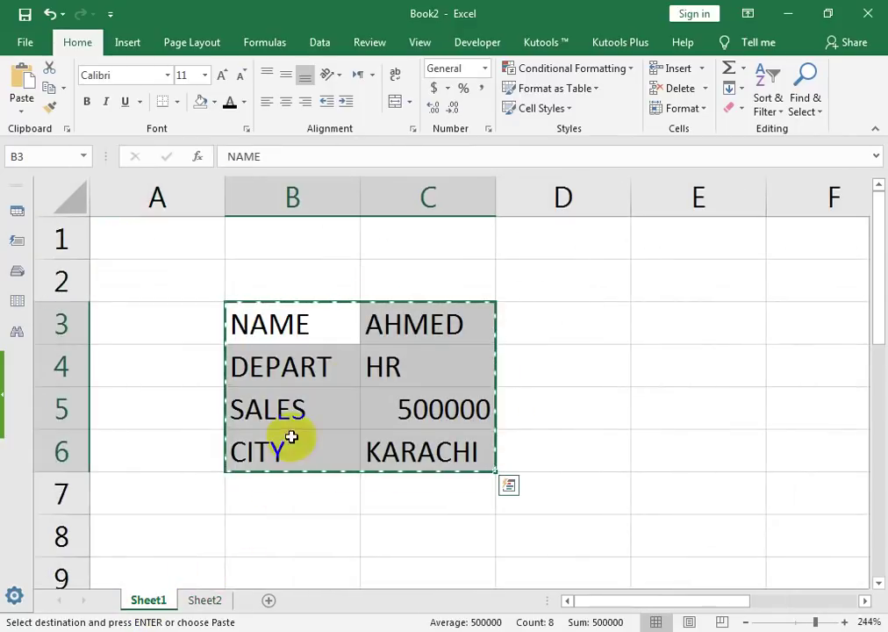
click(403, 323)
text(ALI)
key(Return)
text(A)
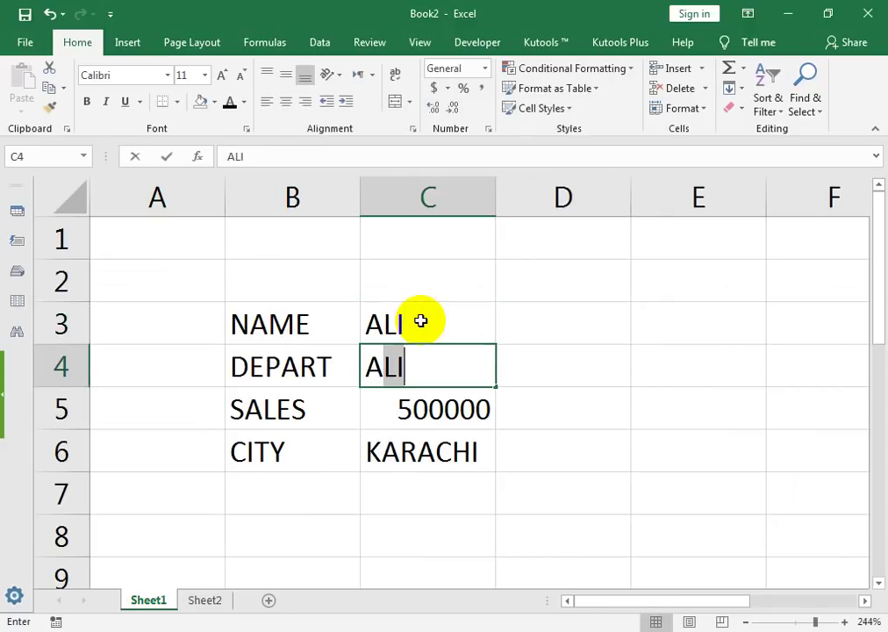
text(DMIN)
key(Return)
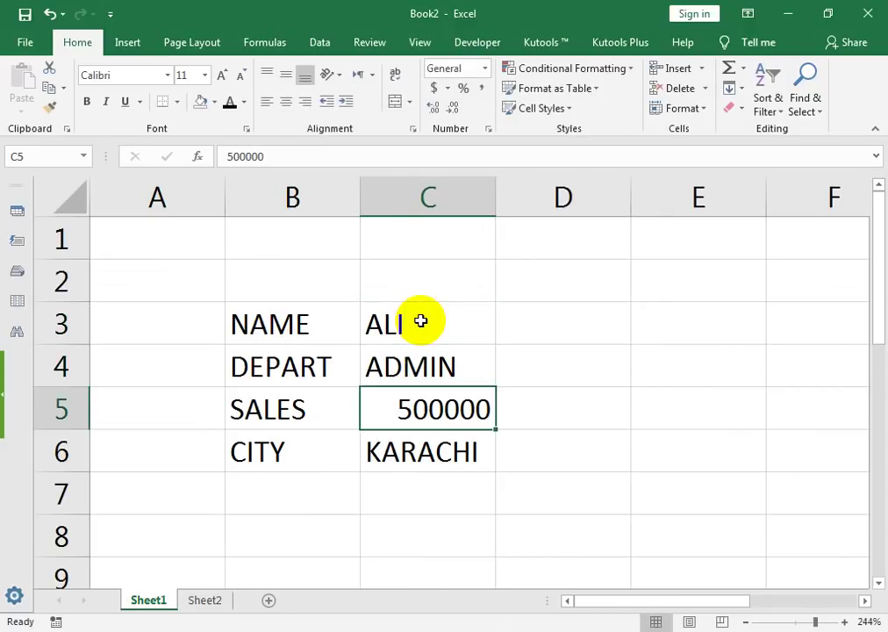
text(600000)
key(Return)
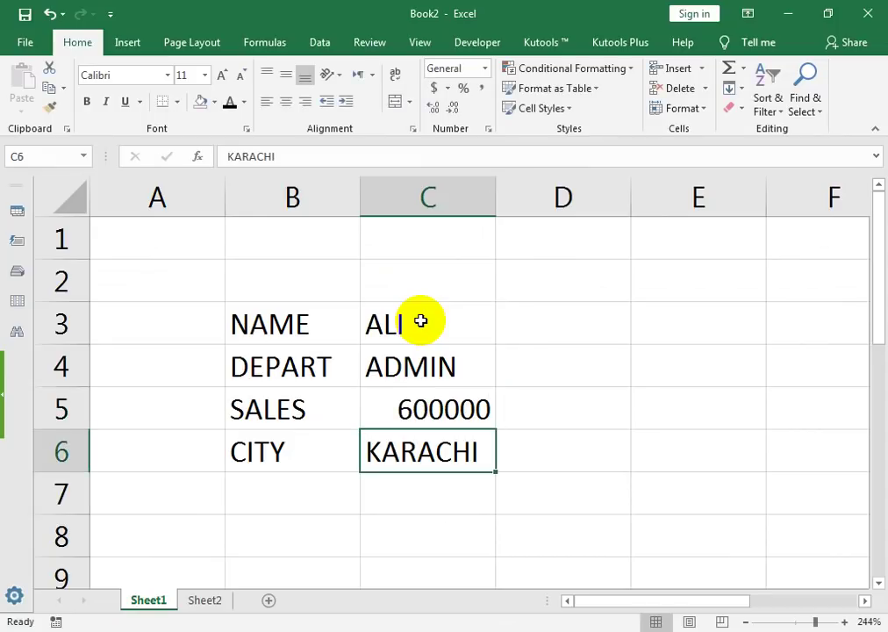
text(LAHOREE)
key(BackSpace)
key(Return)
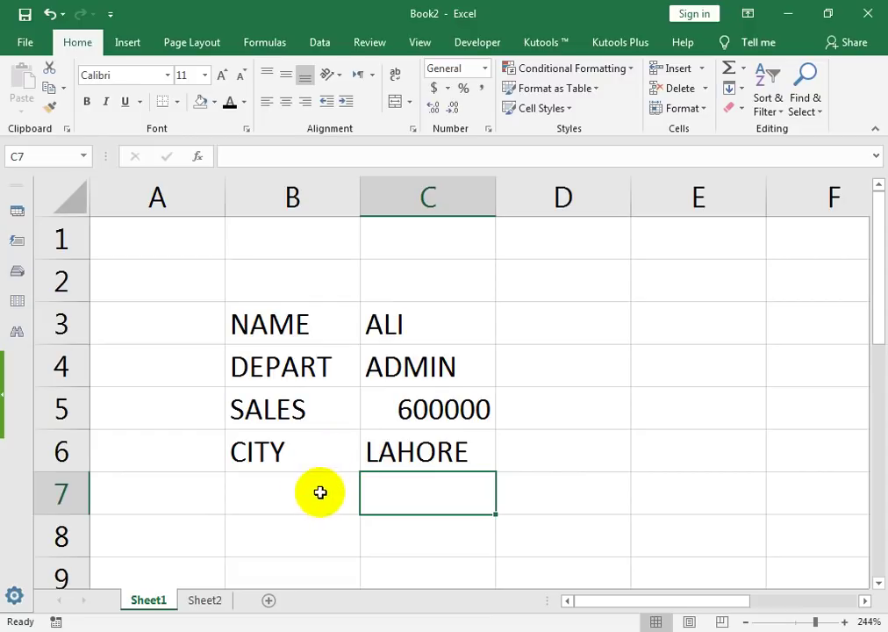
click(202, 599)
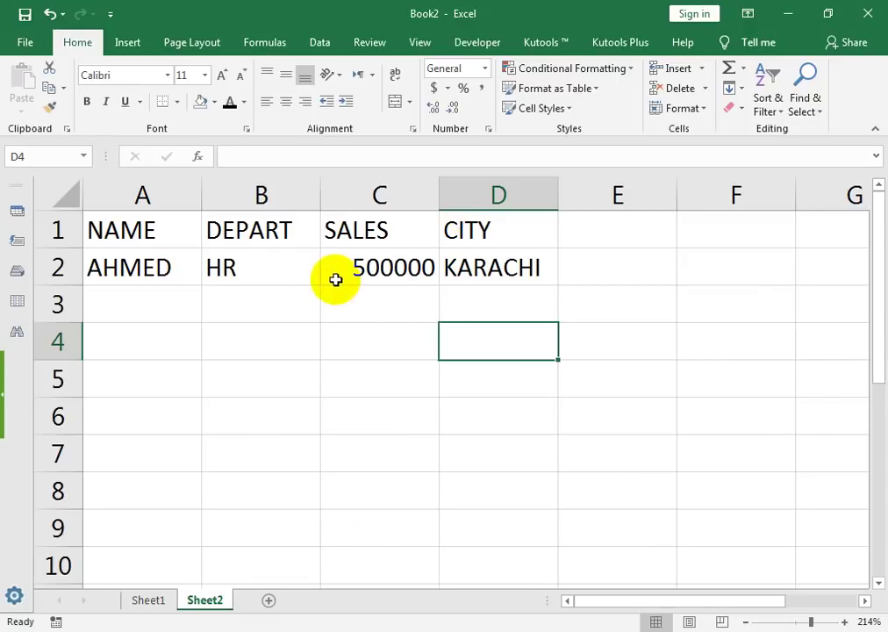
click(150, 602)
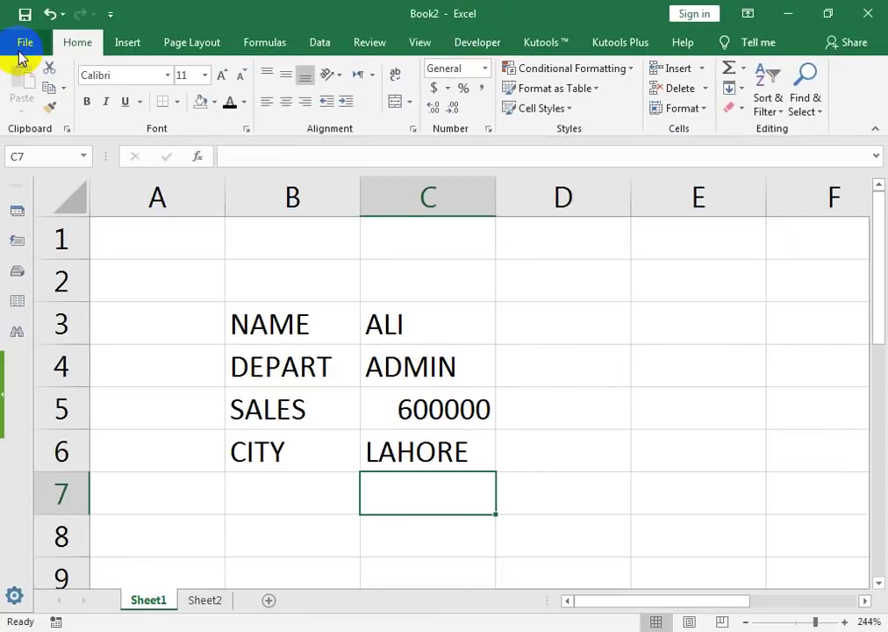
Enable the Developer tab through Options > Customize Ribbon and display it
click(22, 54)
click(42, 538)
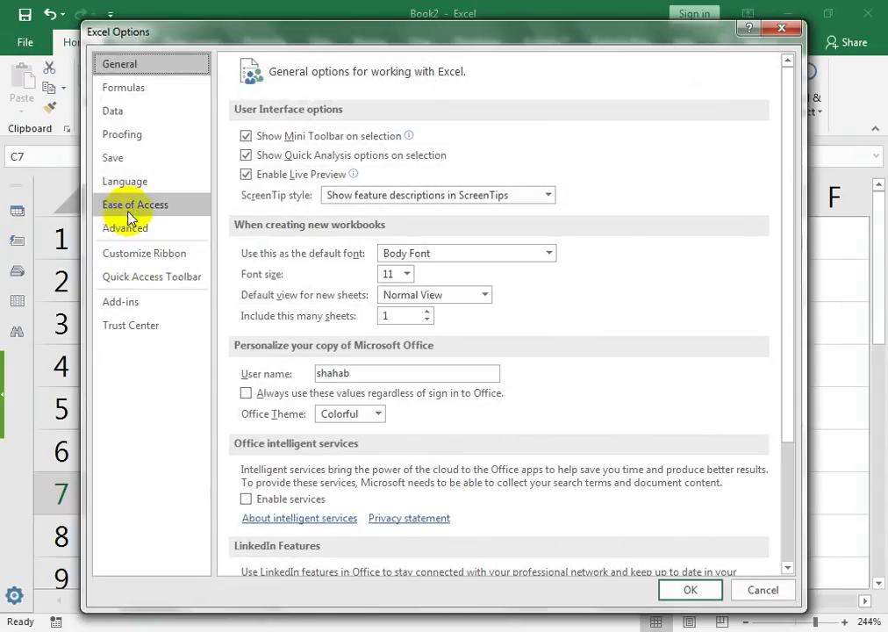
click(140, 253)
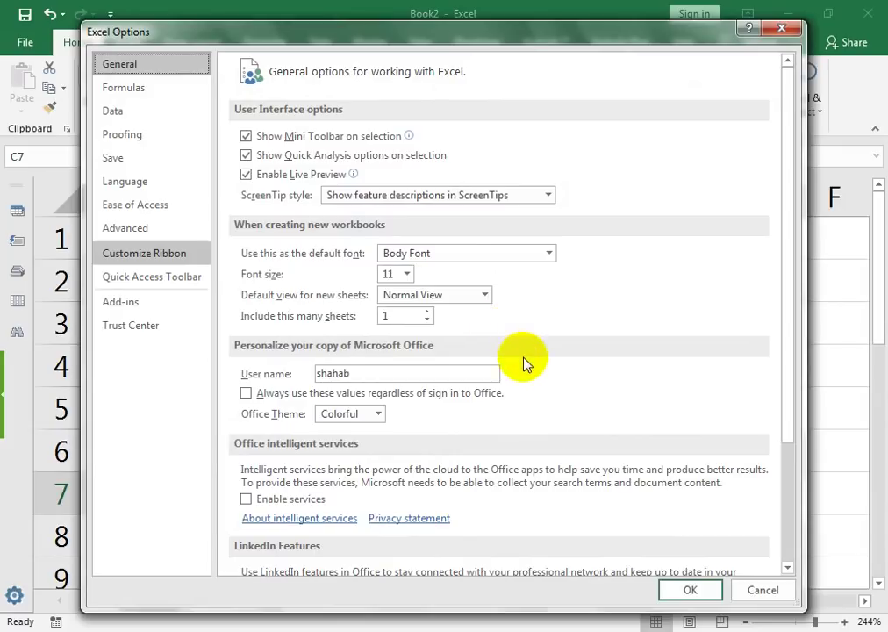
click(126, 262)
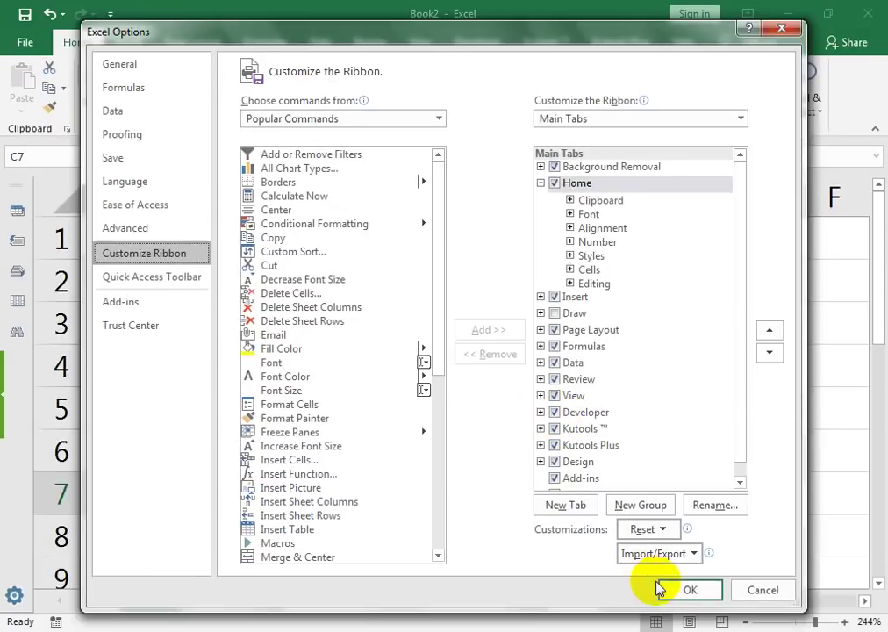
click(660, 588)
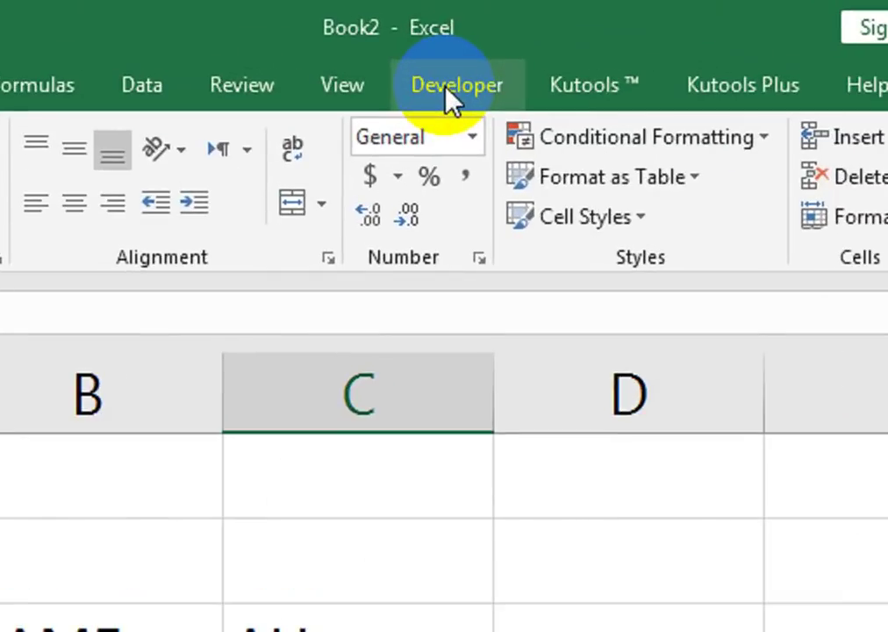
click(450, 91)
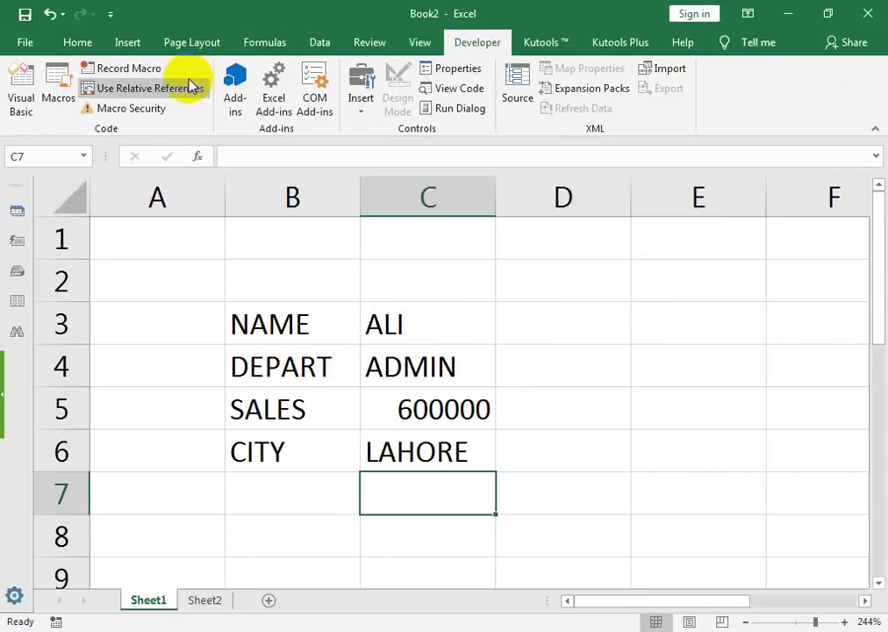
Start recording a macro named Macro1, stored in This Workbook
click(123, 78)
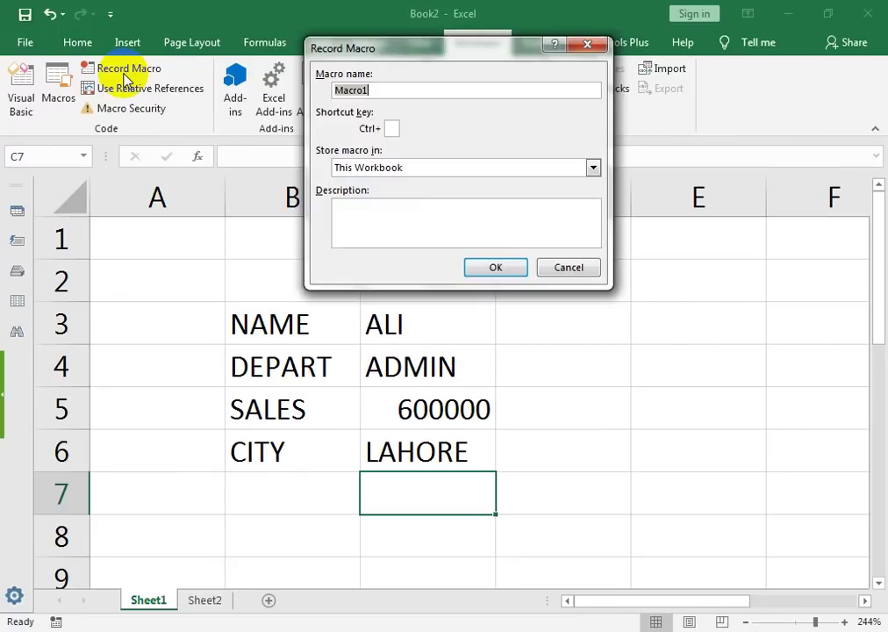
click(487, 269)
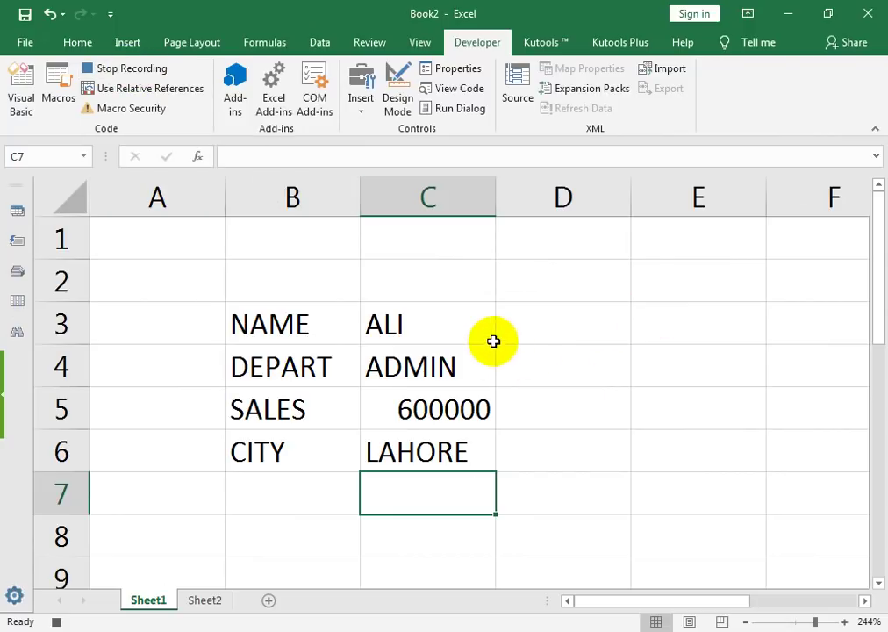
Copy the name in Sheet1's C3 into Sheet2's A3, recording with relative references
click(420, 329)
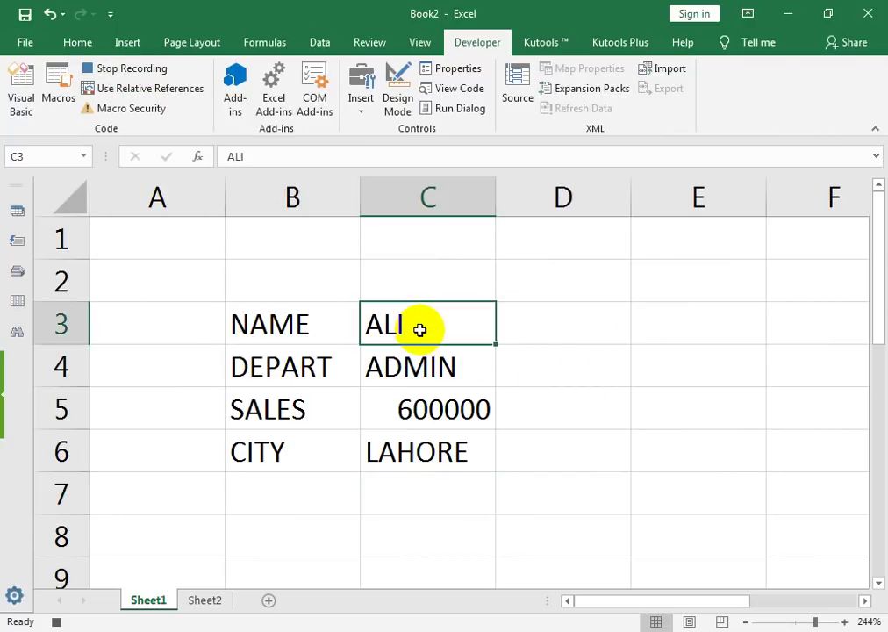
key(ctrl+c)
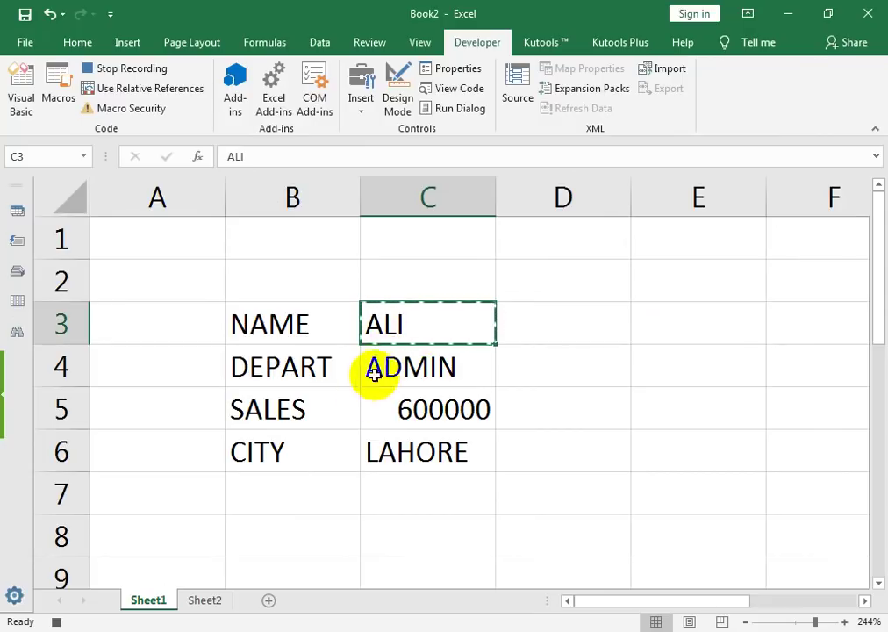
click(218, 603)
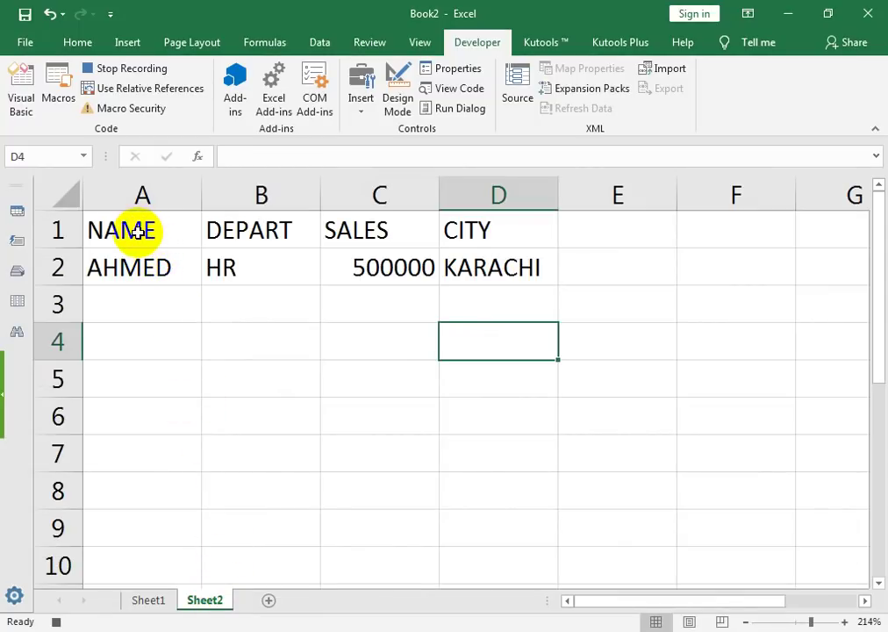
click(138, 231)
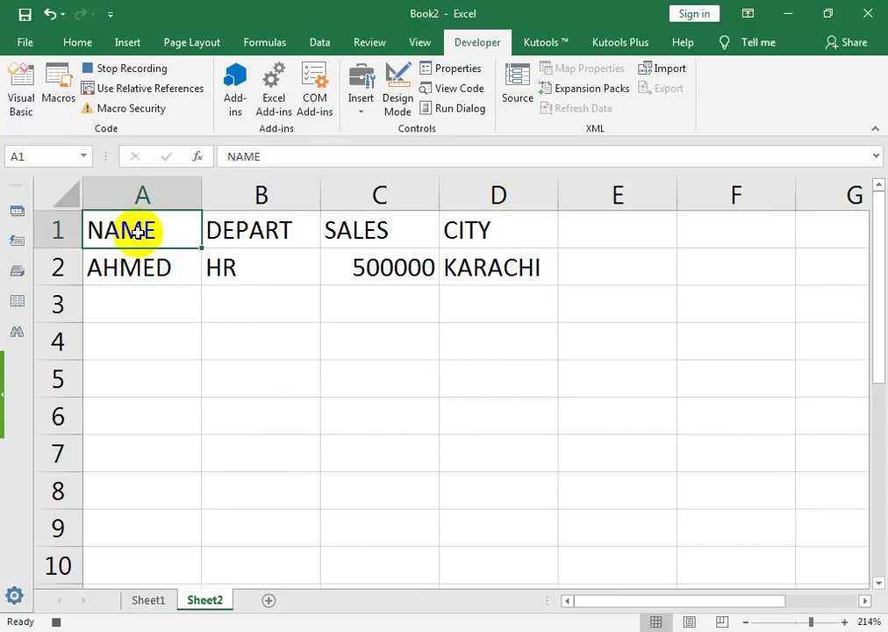
key(Down)
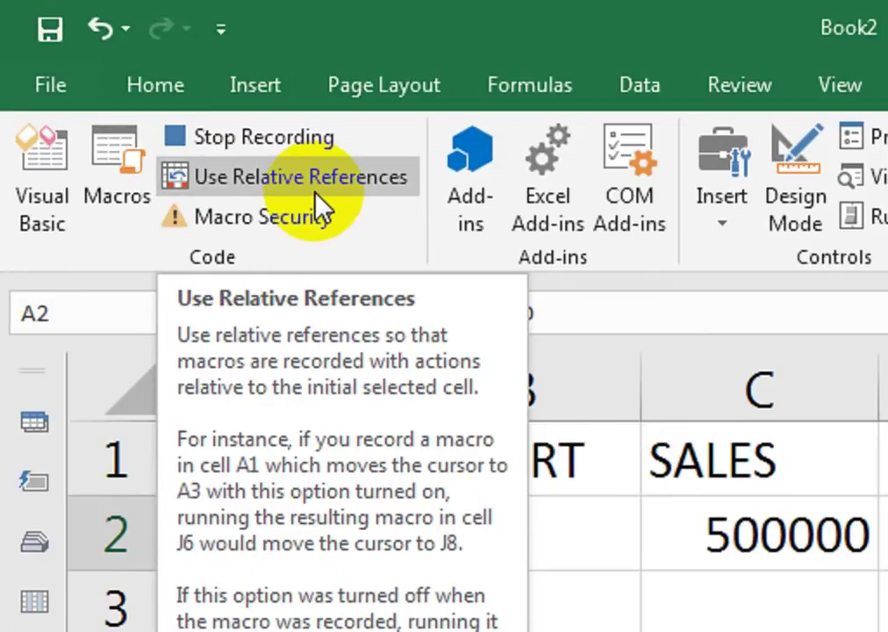
click(161, 91)
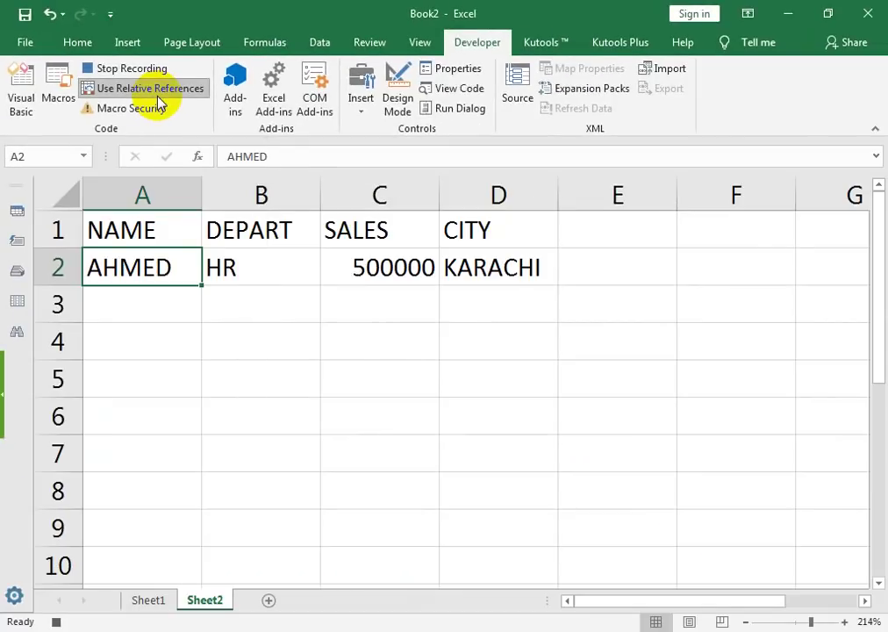
key(Down)
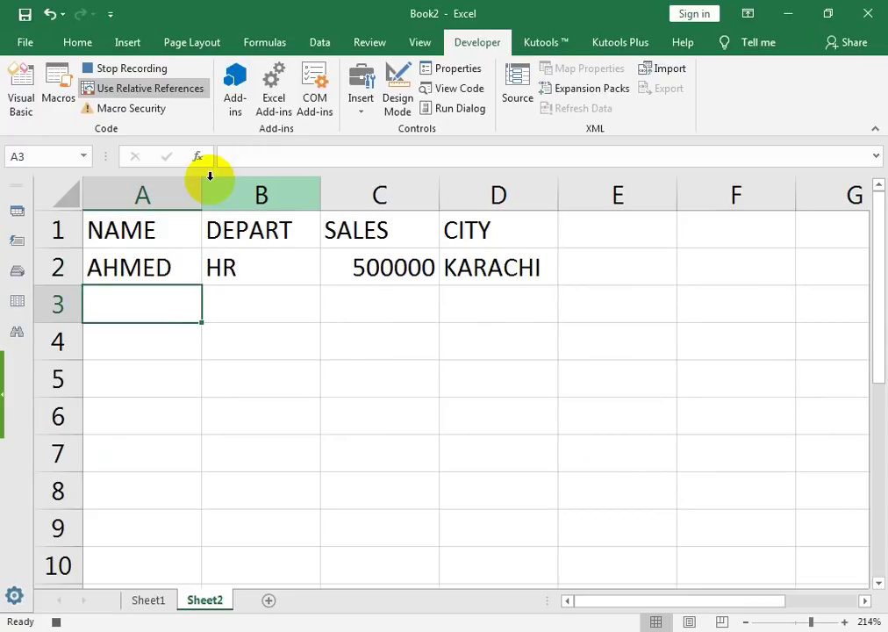
key(ctrl+v)
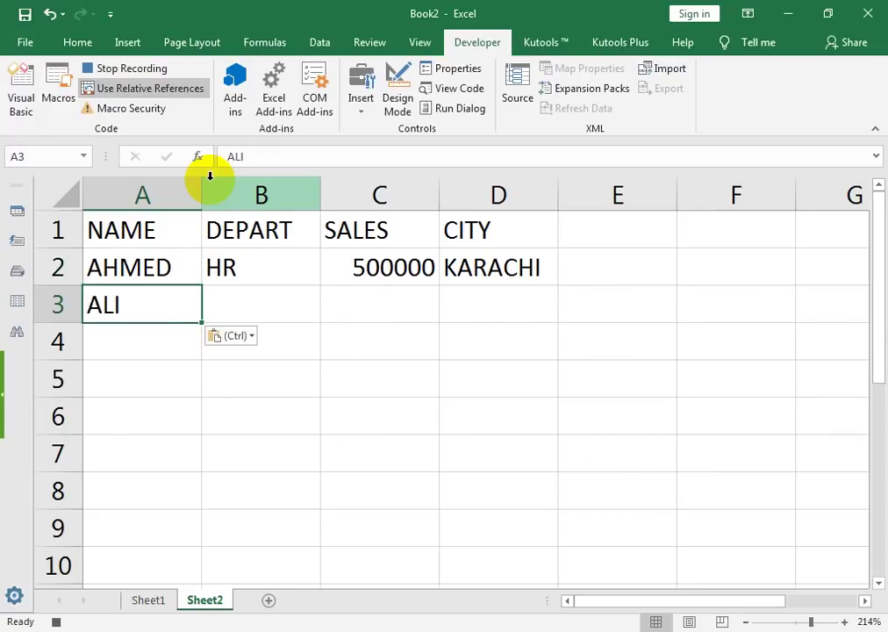
key(Right)
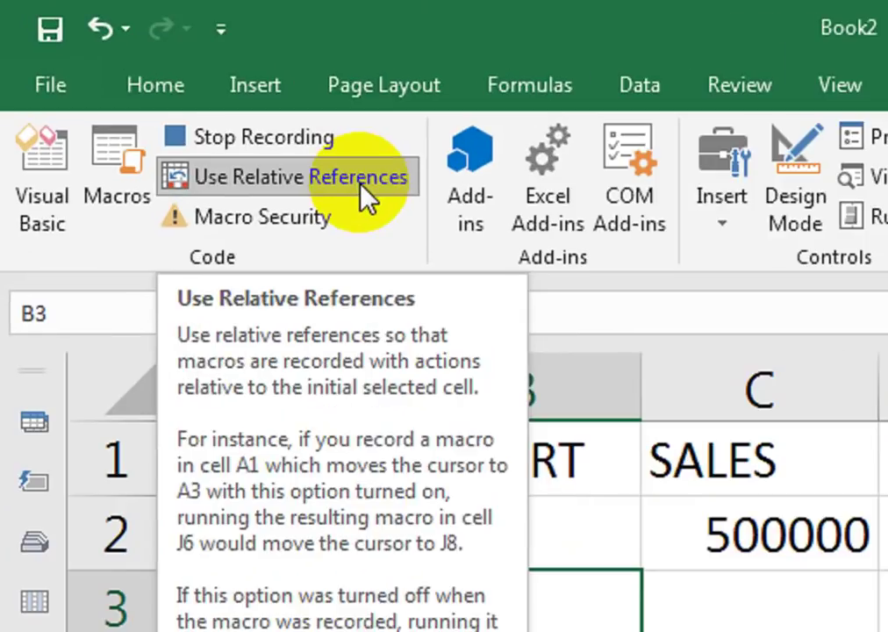
click(184, 98)
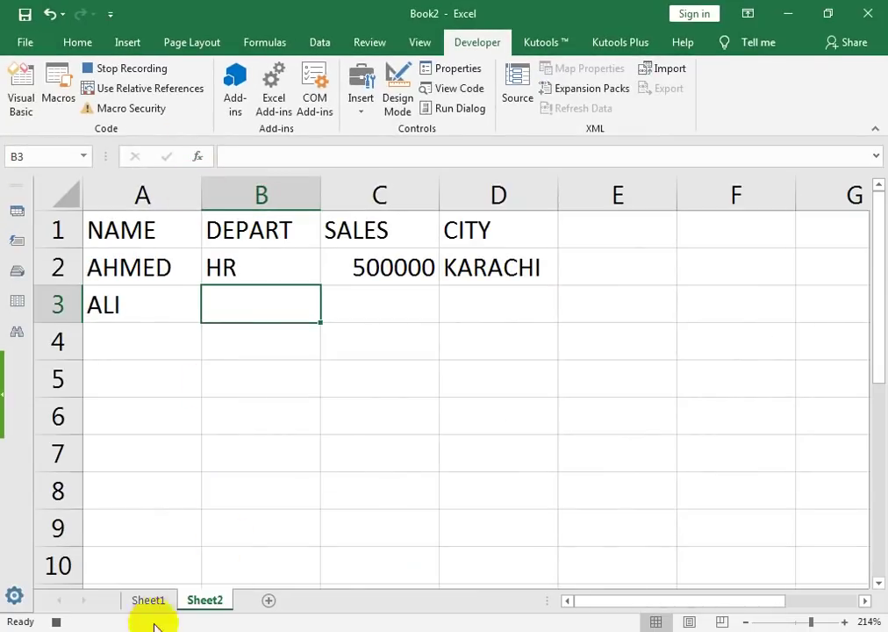
Copy ADMIN from Sheet1's C4 into Sheet2's B3 with relative references on
click(151, 603)
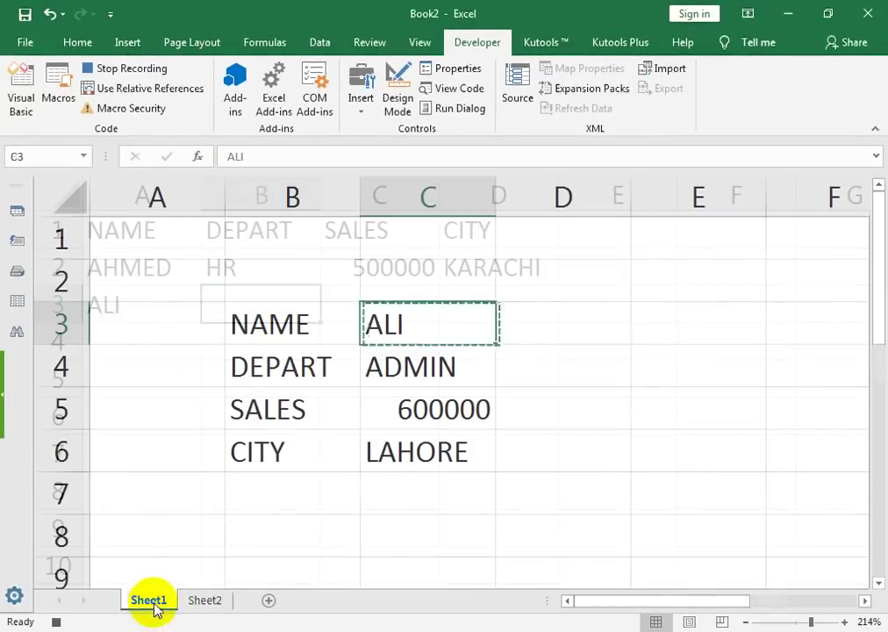
click(374, 367)
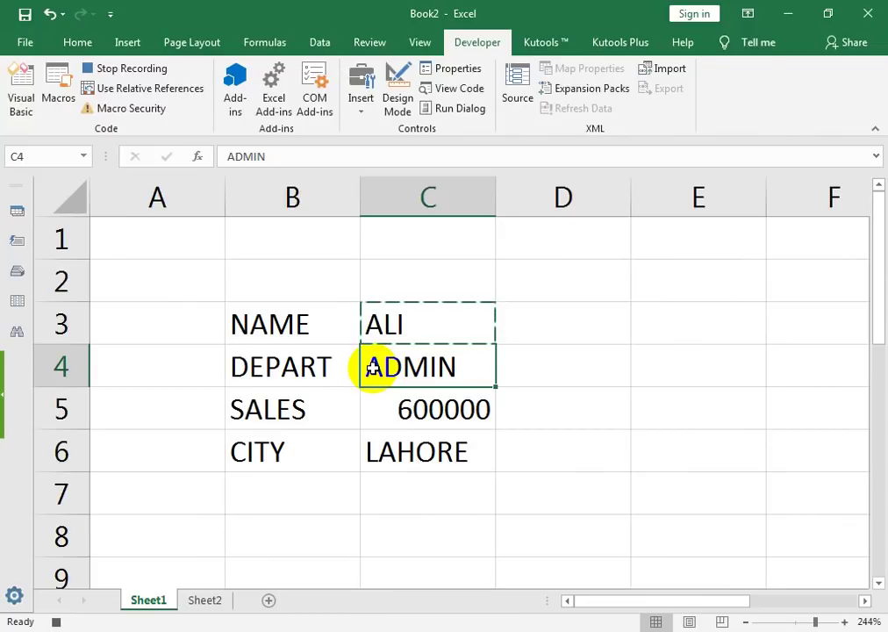
key(ctrl+c)
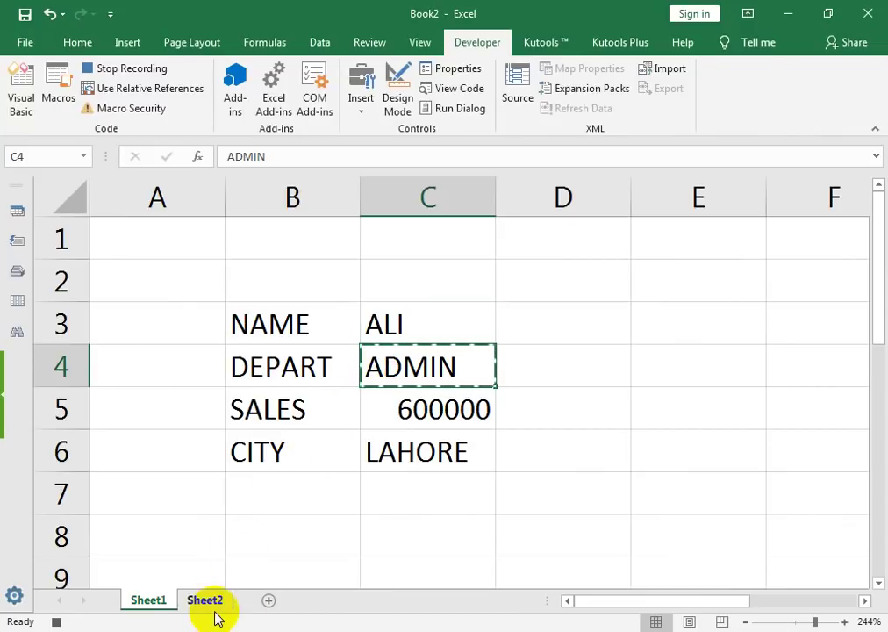
click(215, 604)
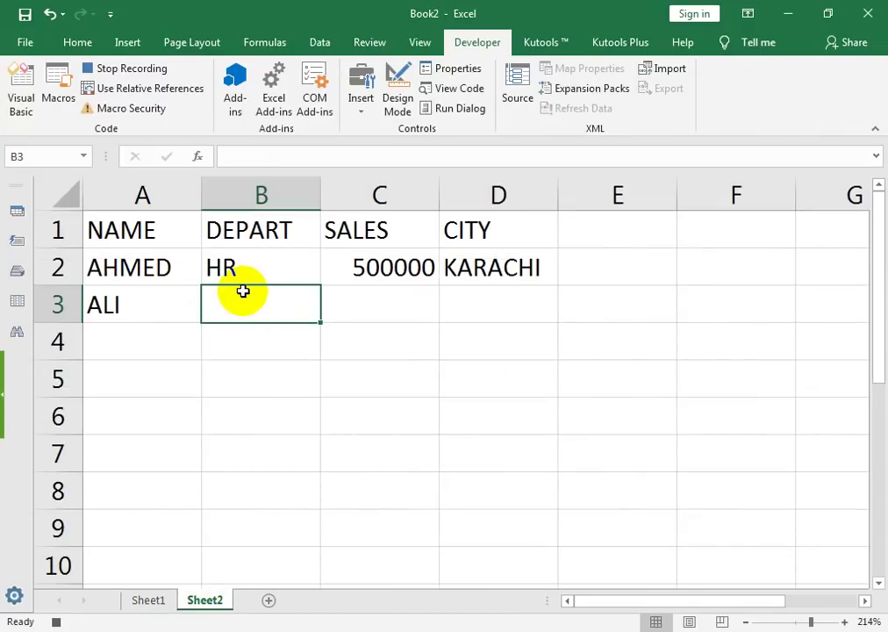
key(ctrl+v)
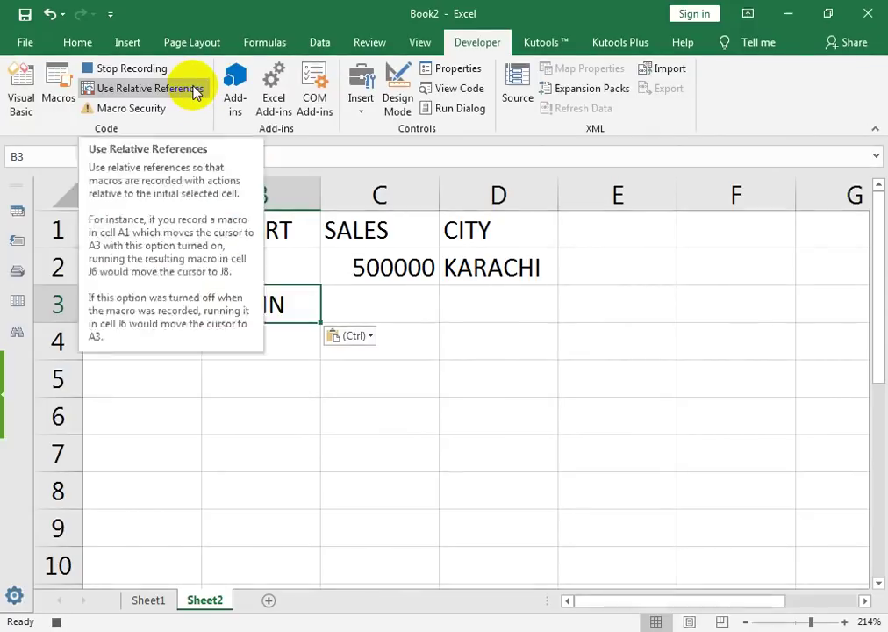
click(195, 92)
key(Tab)
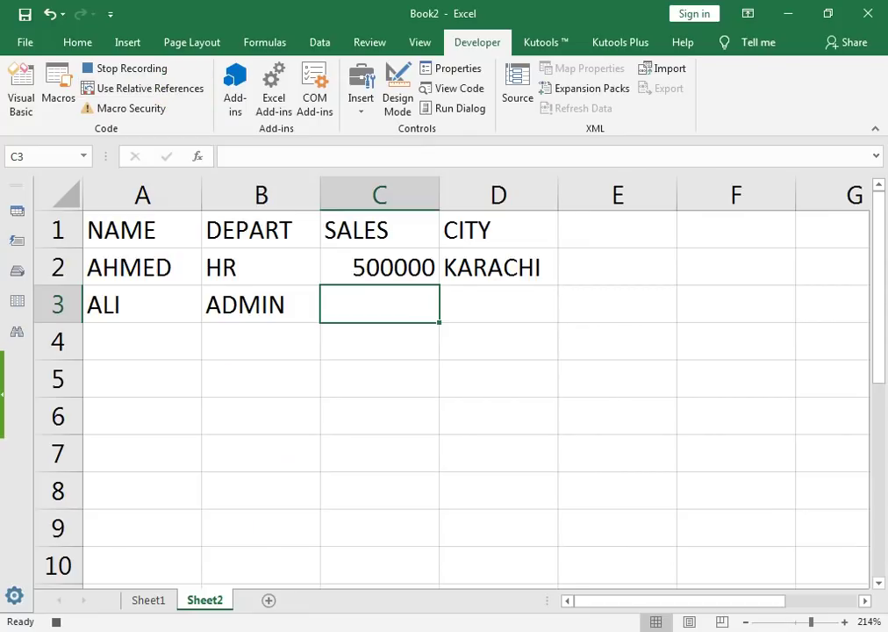
Copy 600000 from Sheet1's C5 into Sheet2's C3
click(151, 602)
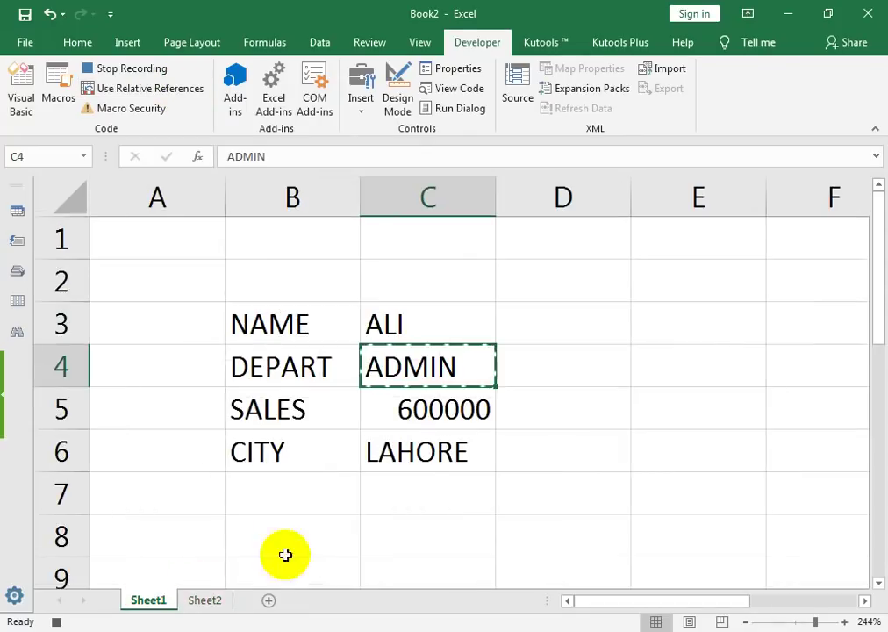
click(397, 413)
key(ctrl+c)
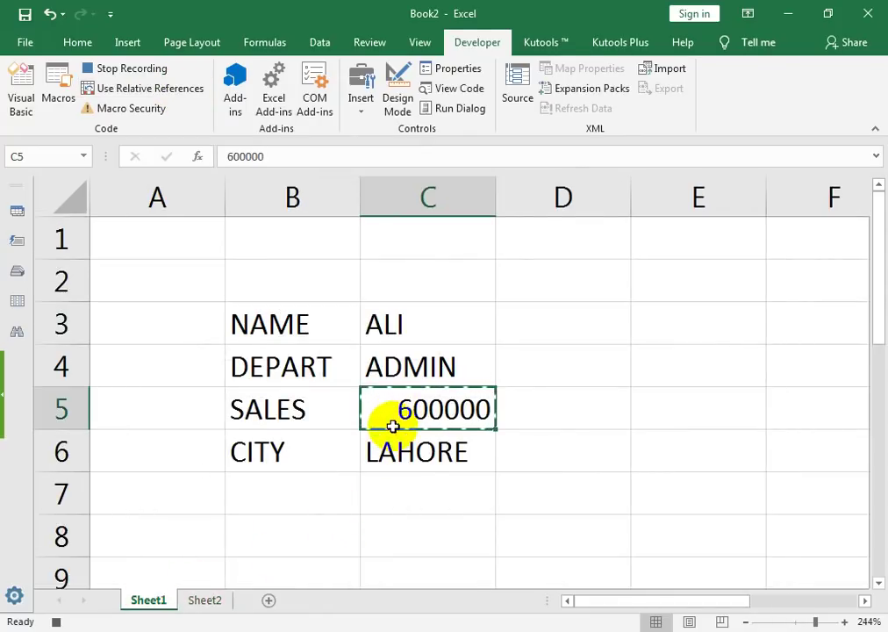
click(207, 599)
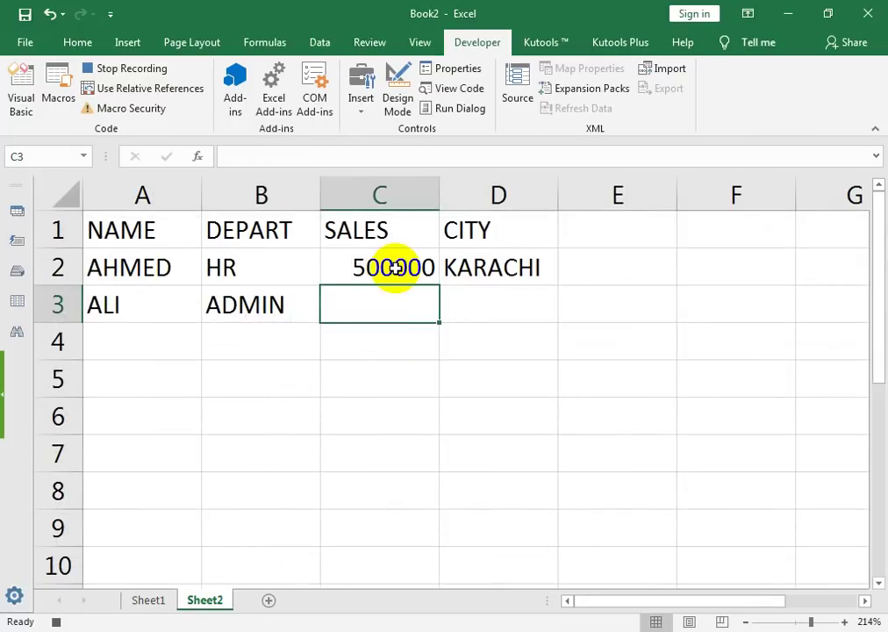
key(ctrl+v)
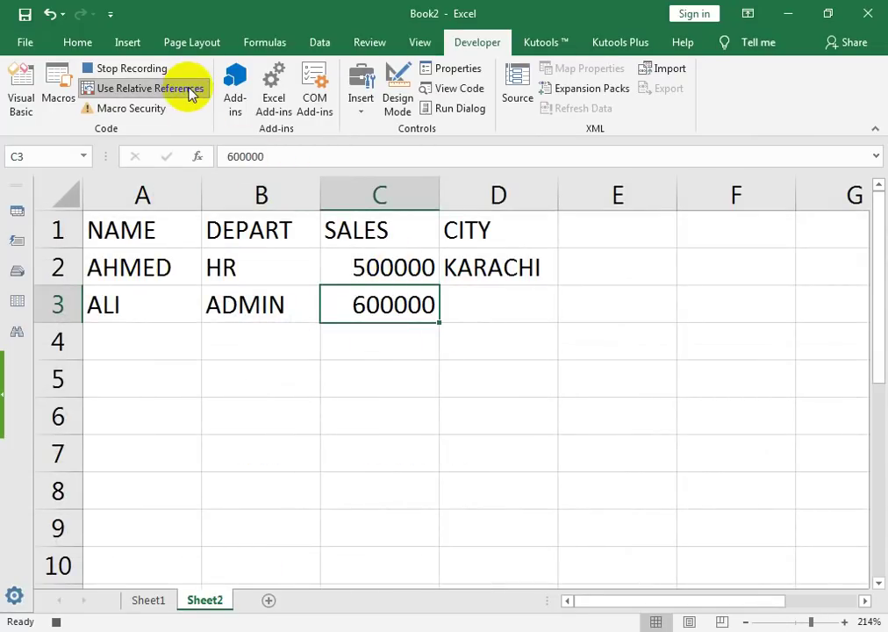
click(191, 89)
key(Right)
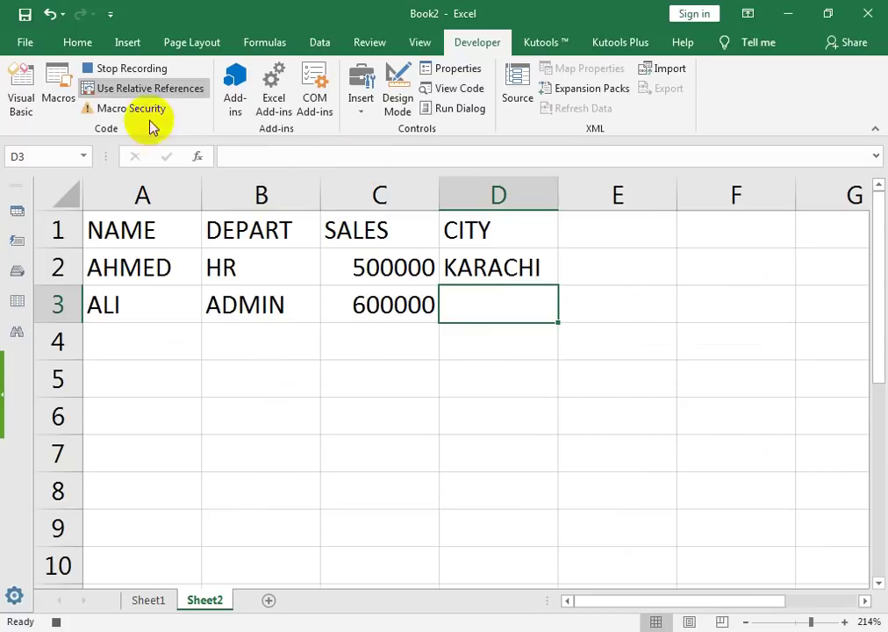
click(168, 88)
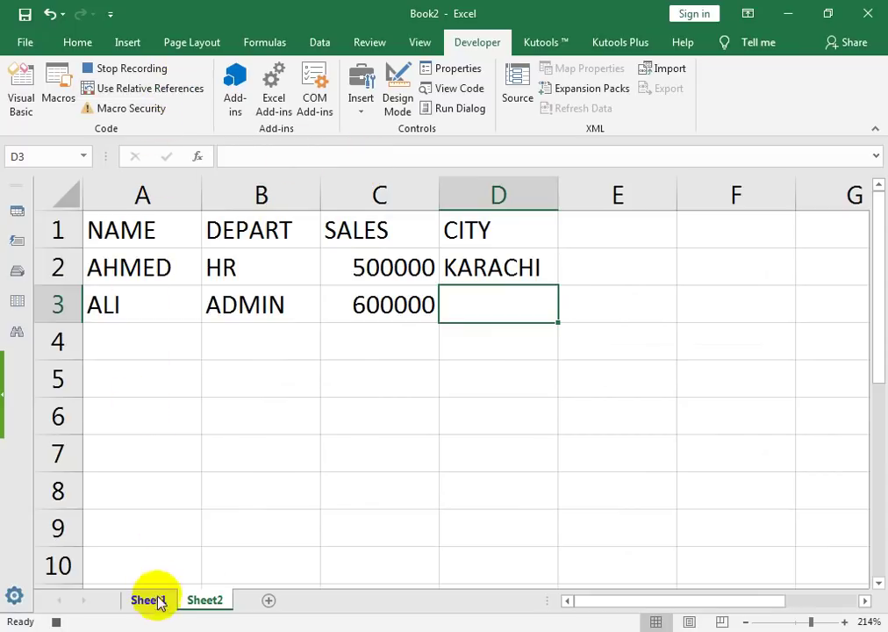
Copy LAHORE from Sheet1's C6 into Sheet2's D3 and re-enable relative references
click(149, 600)
click(430, 464)
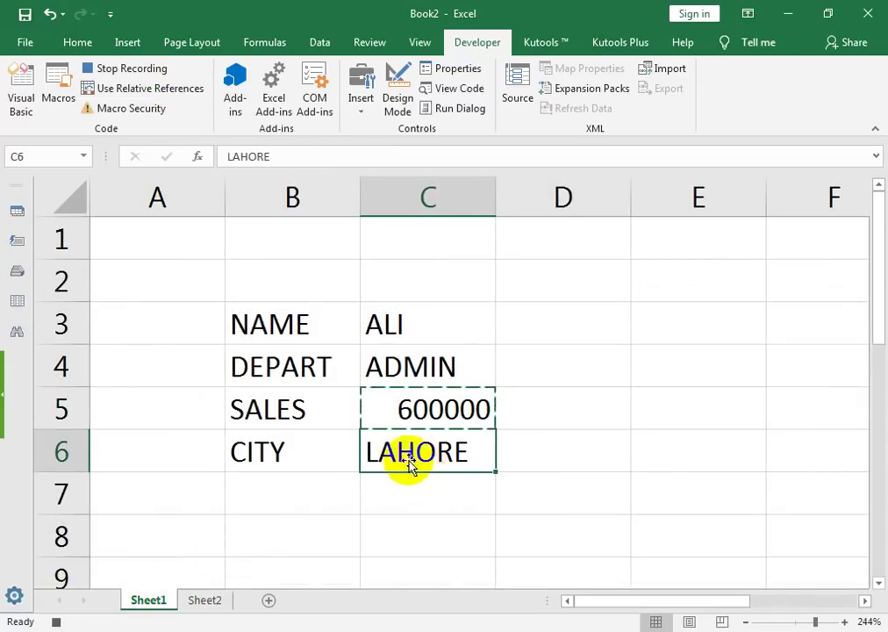
key(ctrl+c)
click(219, 601)
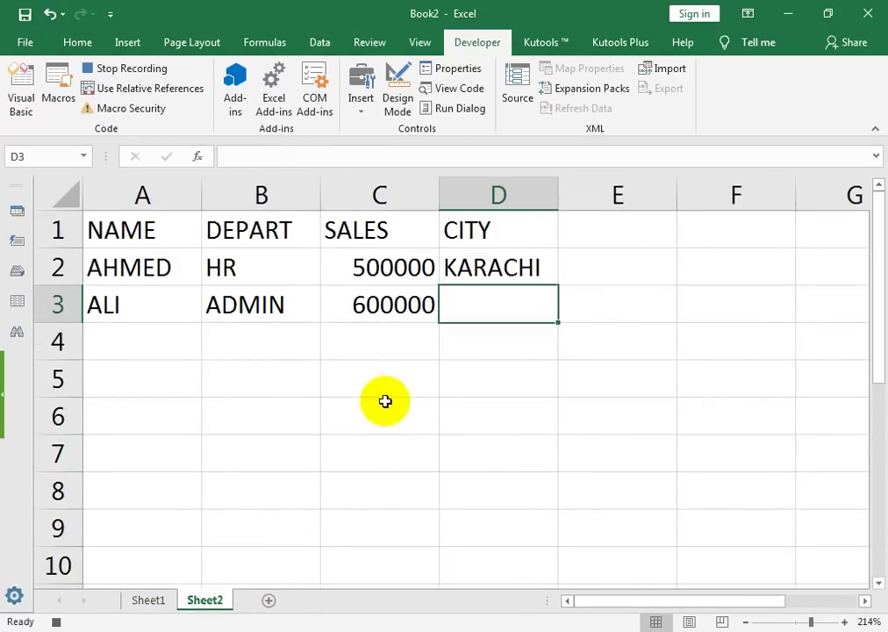
key(ctrl+v)
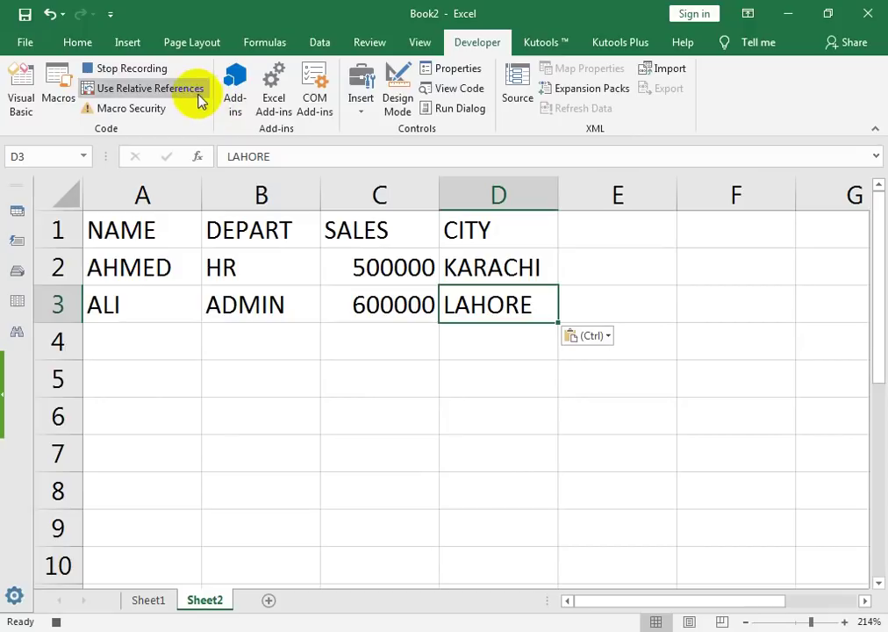
click(193, 91)
Move from D3 to E3 on Sheet2, then return to Sheet1
key(Right)
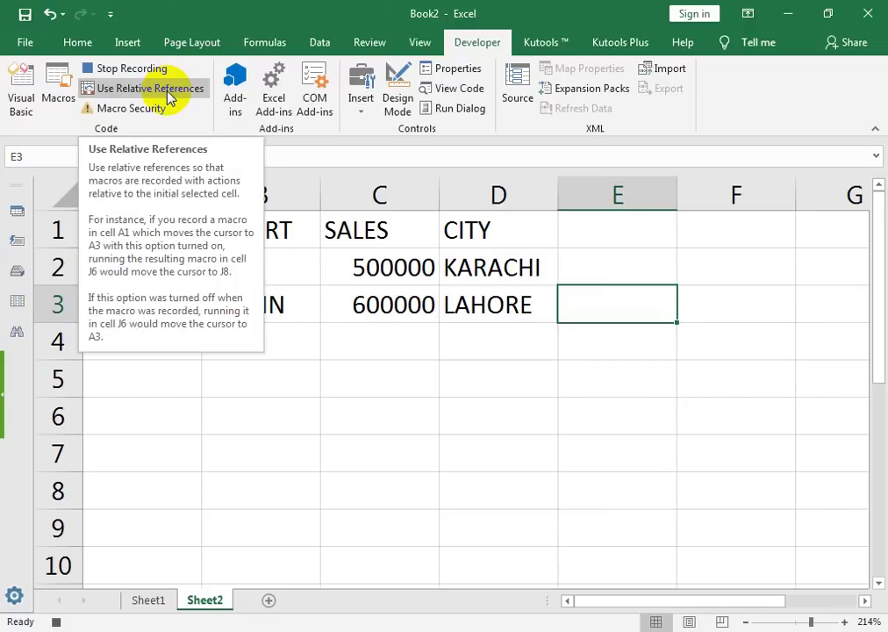
click(148, 601)
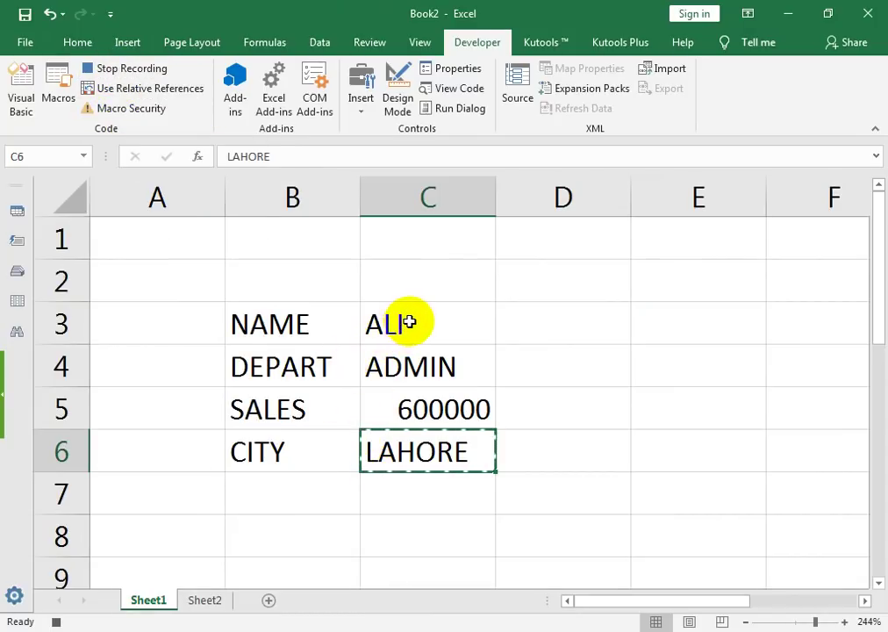
Clear C3:C6 on Sheet1, stop the macro recording, and view Sheet2
drag(409, 319, 411, 448)
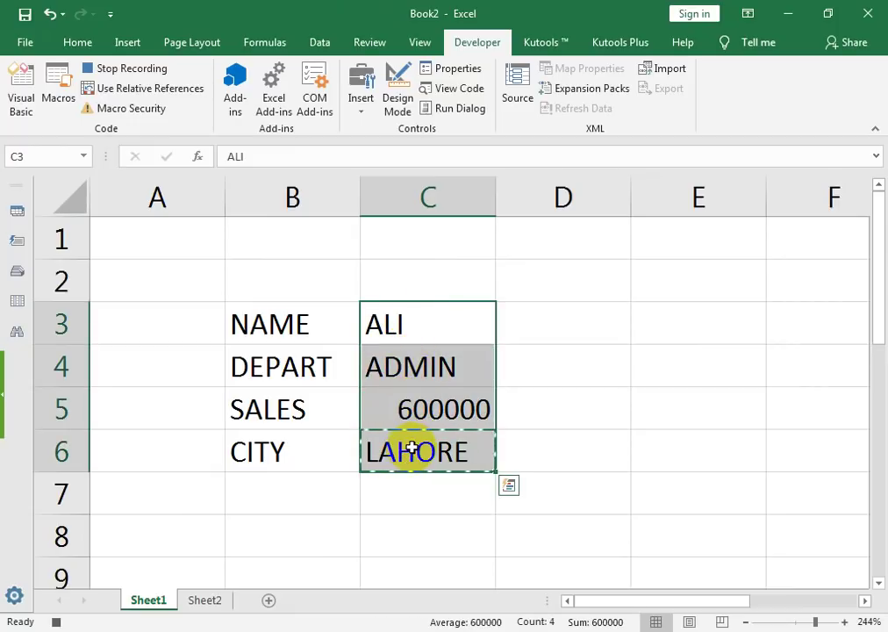
key(Delete)
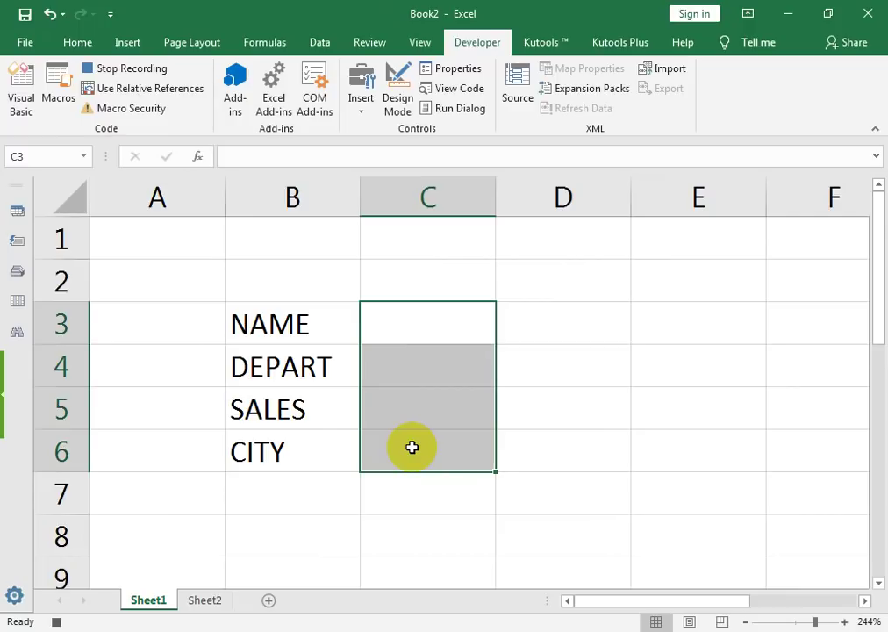
click(130, 74)
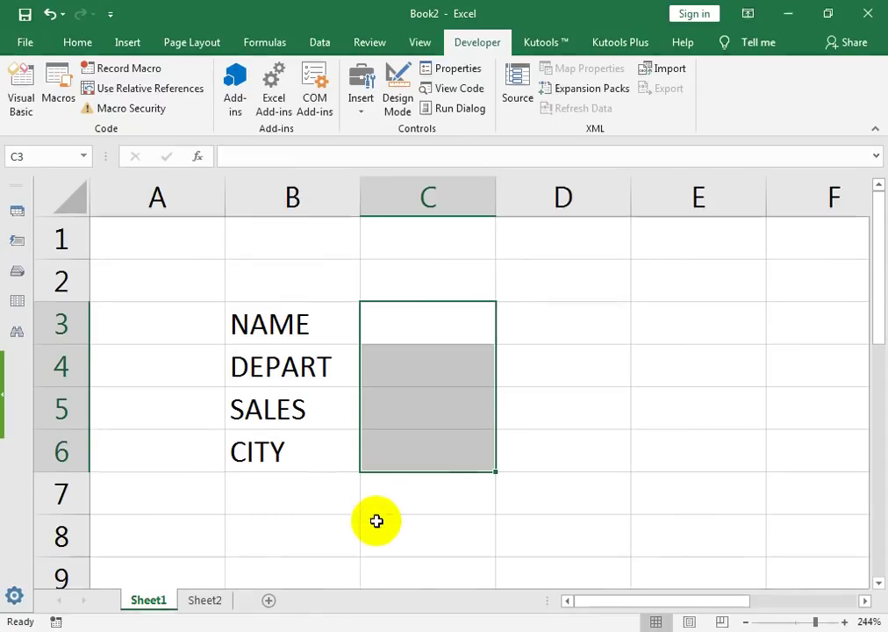
click(202, 600)
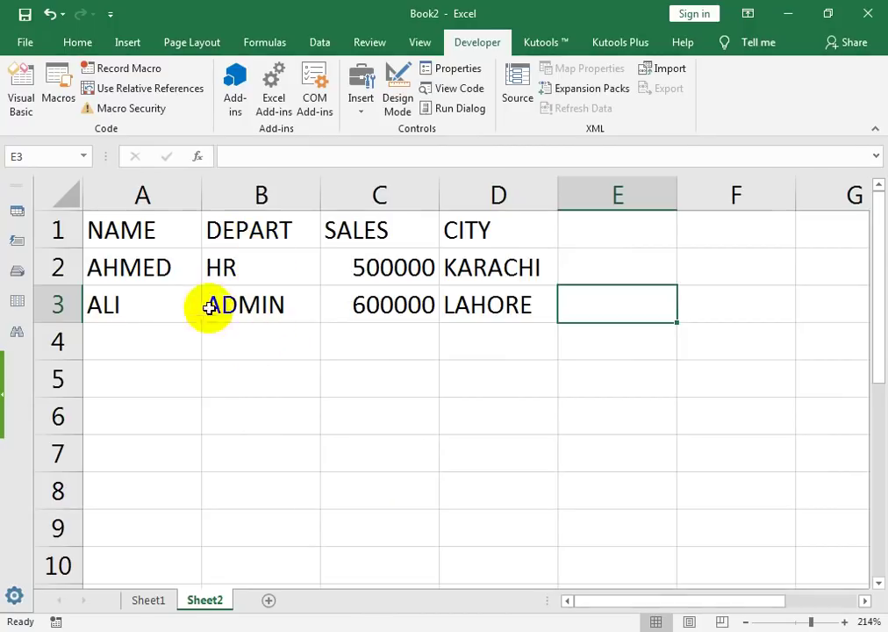
Format Sheet2's NAME–CITY headers in A1:D1 with black fill and white, centred text
drag(197, 227, 456, 228)
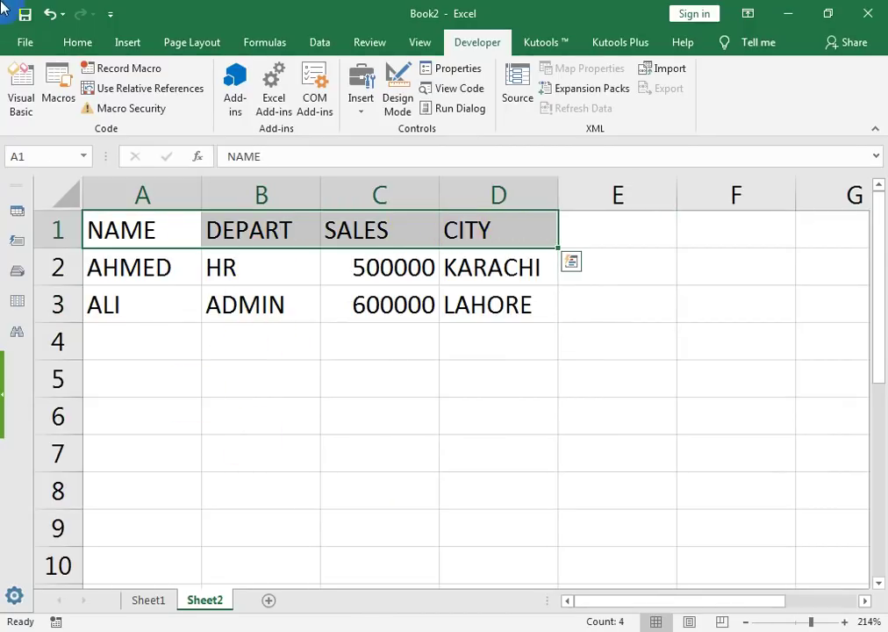
click(84, 67)
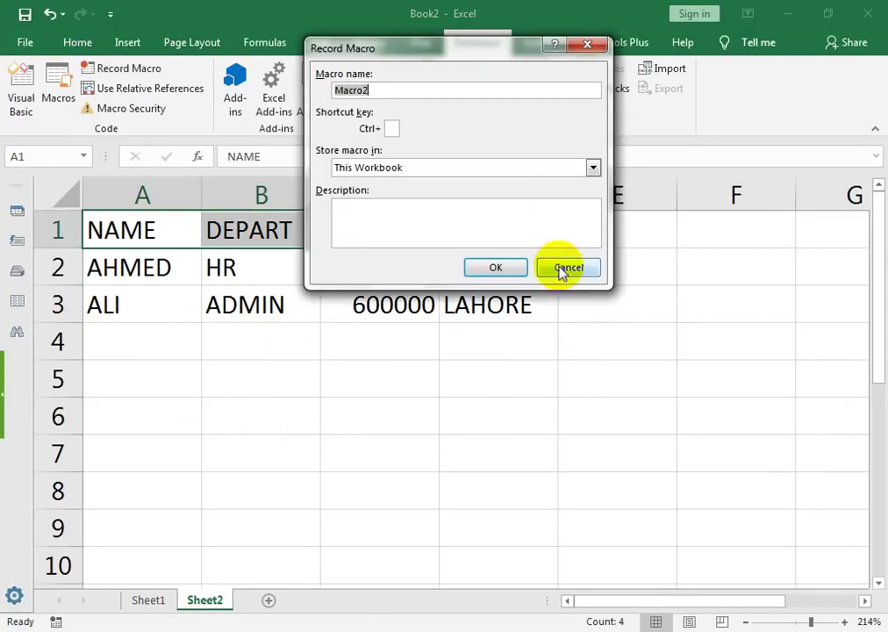
click(568, 266)
click(78, 42)
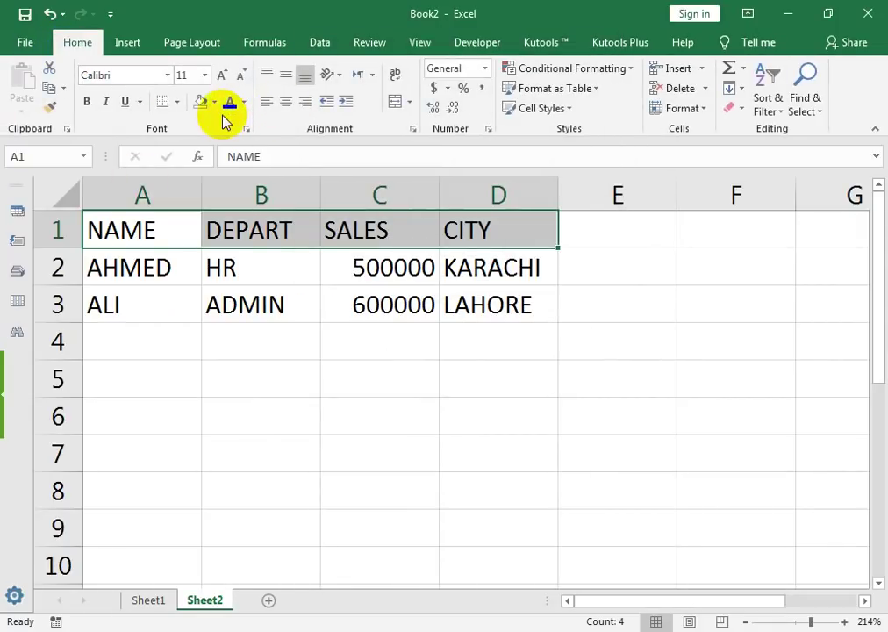
click(214, 101)
click(215, 134)
click(243, 103)
click(229, 161)
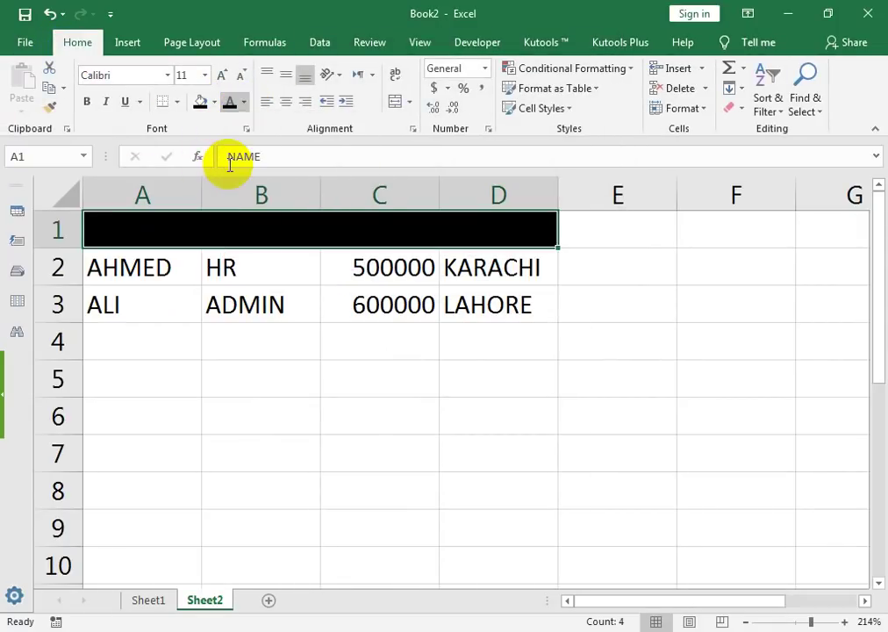
click(285, 102)
click(190, 293)
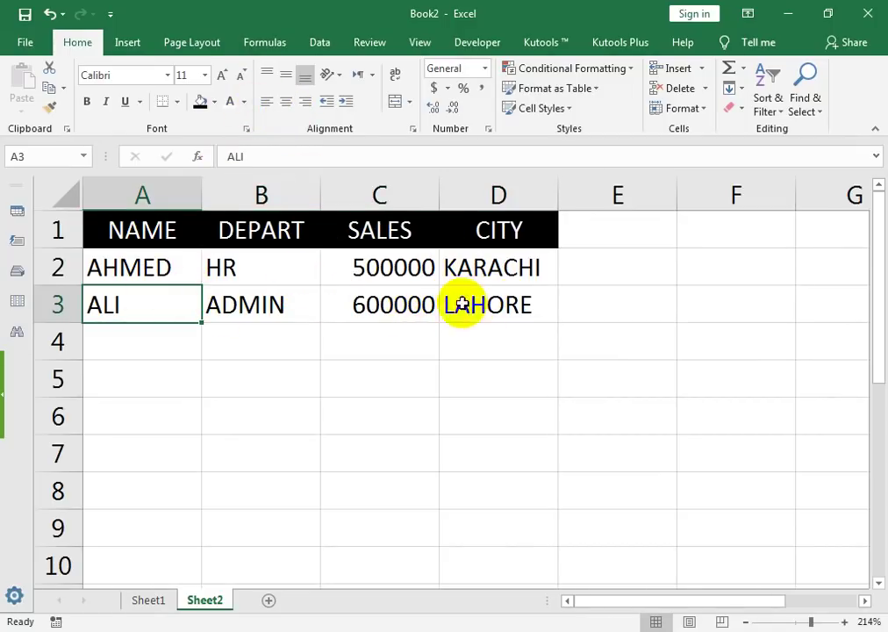
Return to the Sheet1 form and select C3, then the empty cell B7
click(148, 600)
click(384, 335)
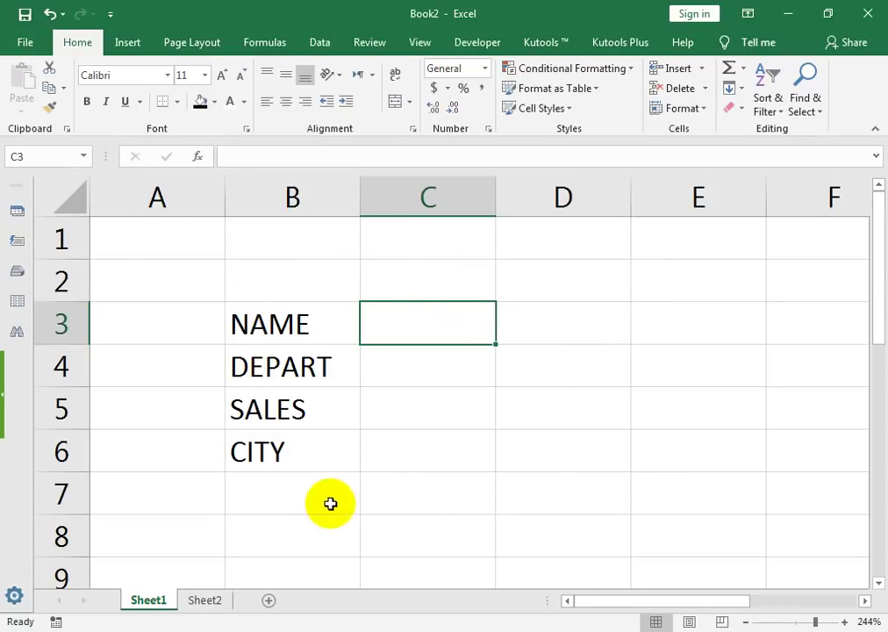
click(252, 484)
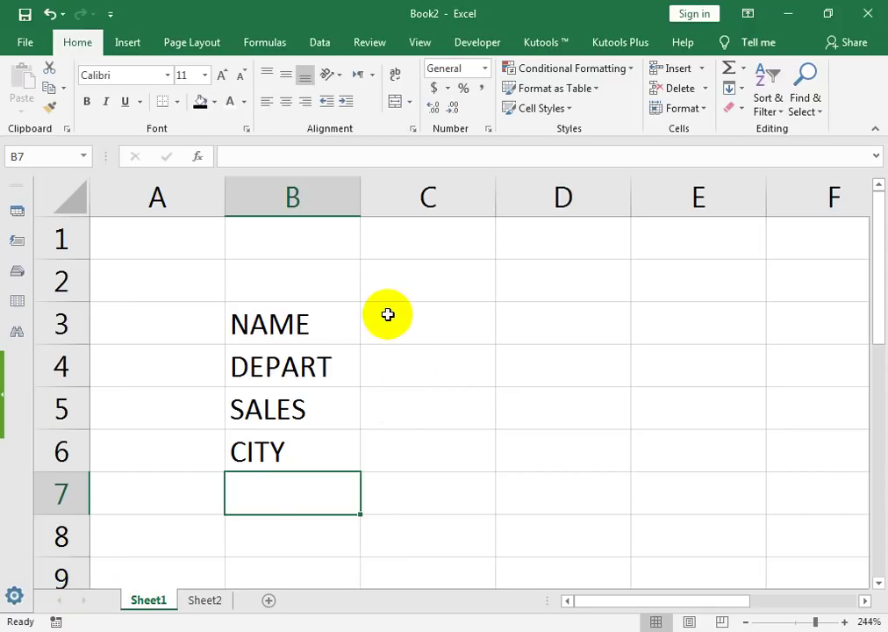
Draw a Form Control button from the Developer tab across cells C7:C8
click(463, 43)
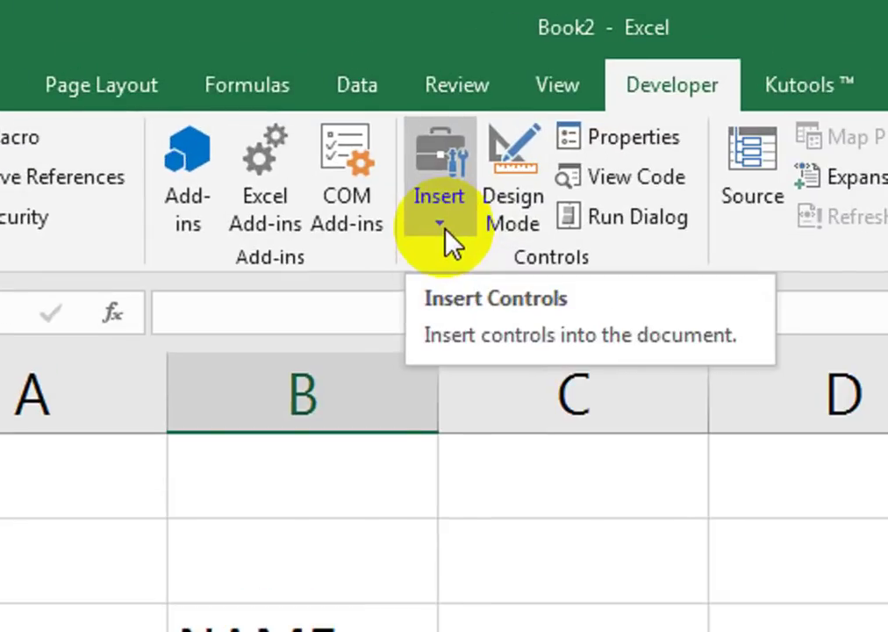
click(365, 121)
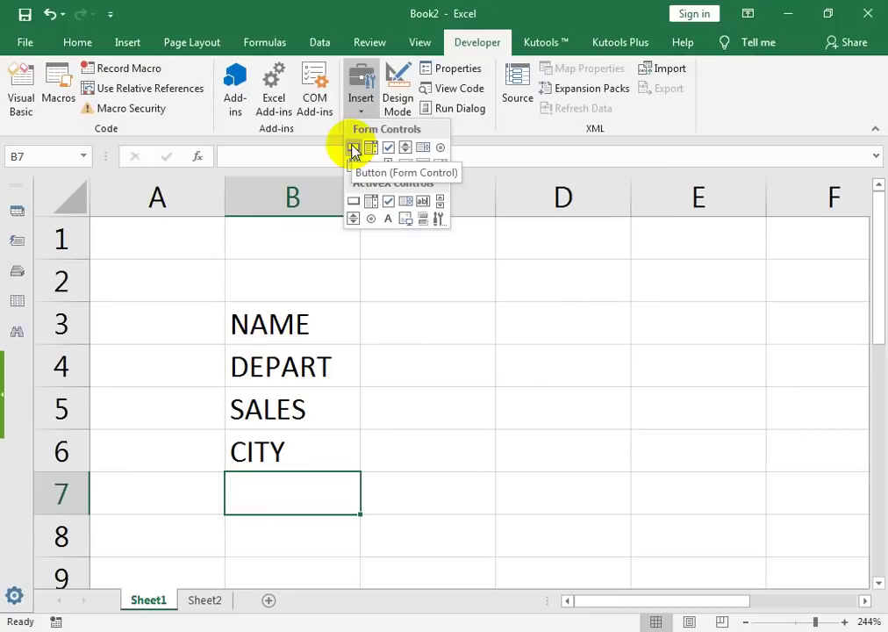
click(352, 147)
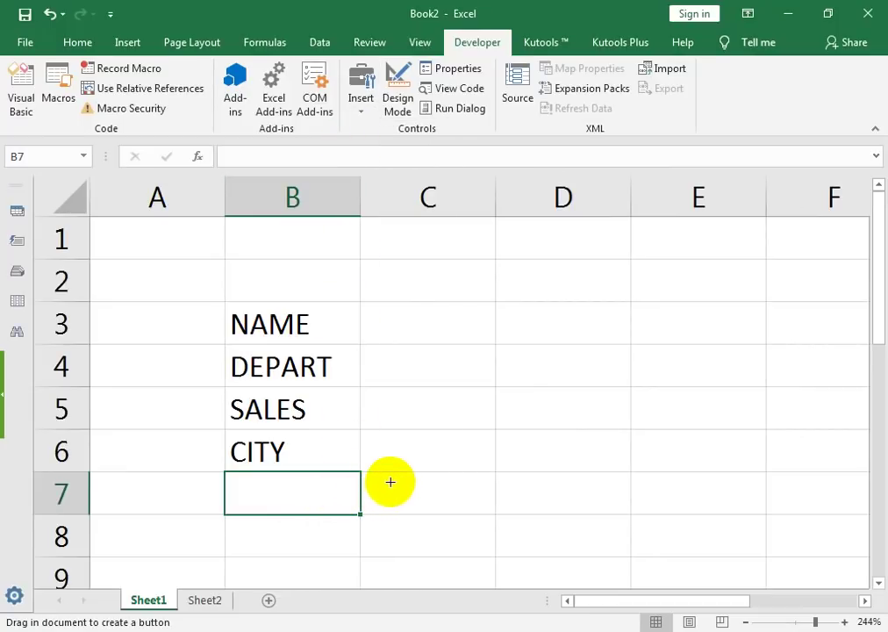
drag(359, 493, 502, 531)
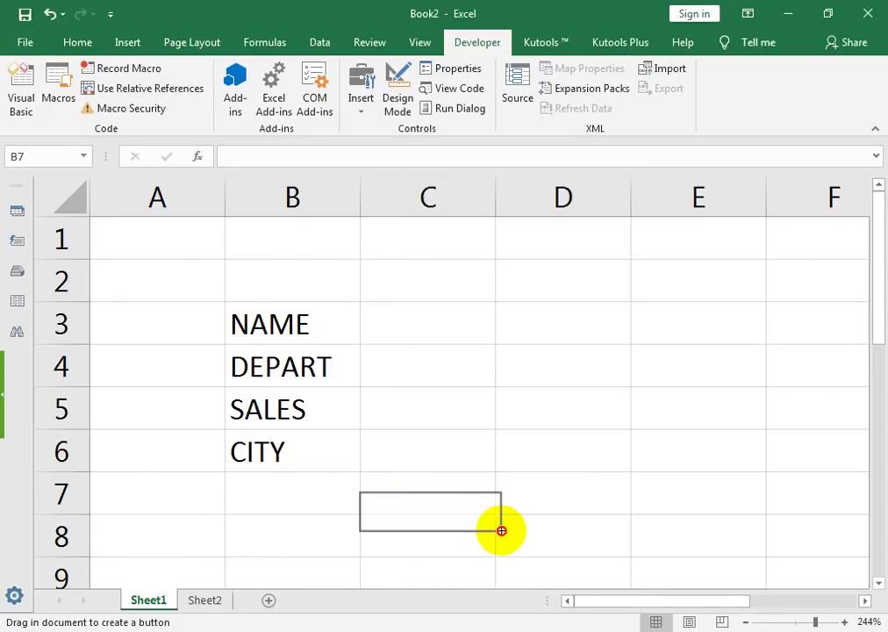
drag(501, 531, 493, 537)
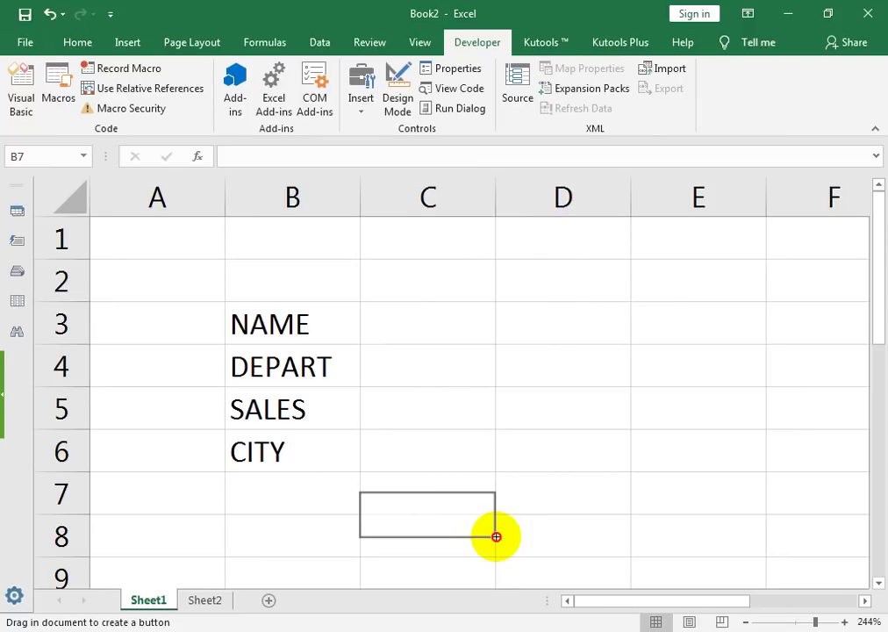
drag(496, 537, 496, 536)
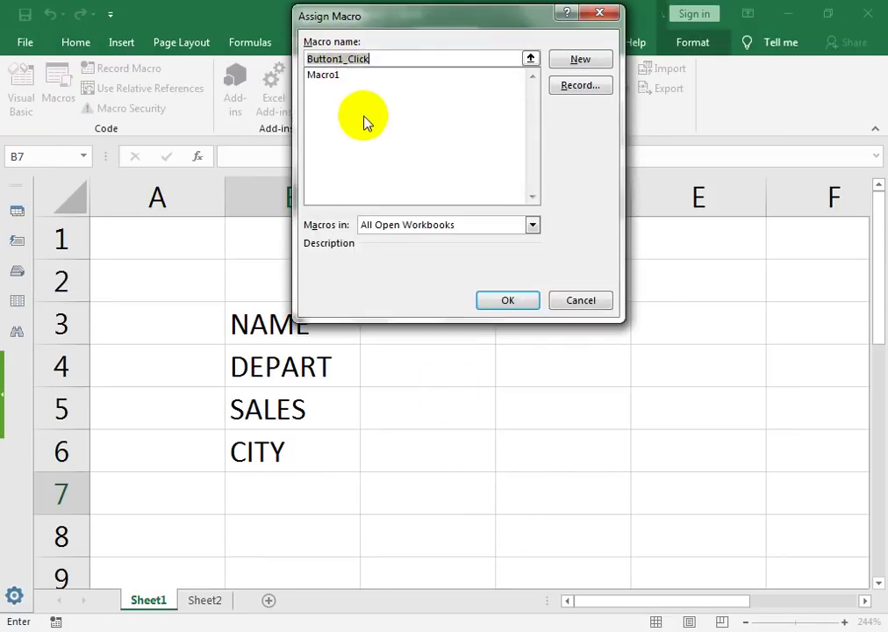
Assign Macro1 to Button 1 in the Assign Macro dialog
double_click(344, 61)
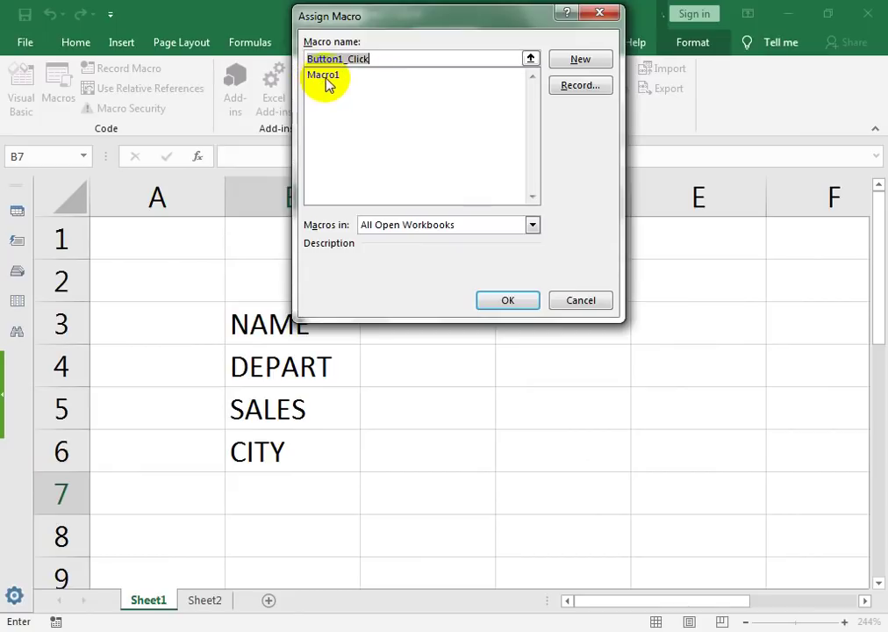
click(325, 78)
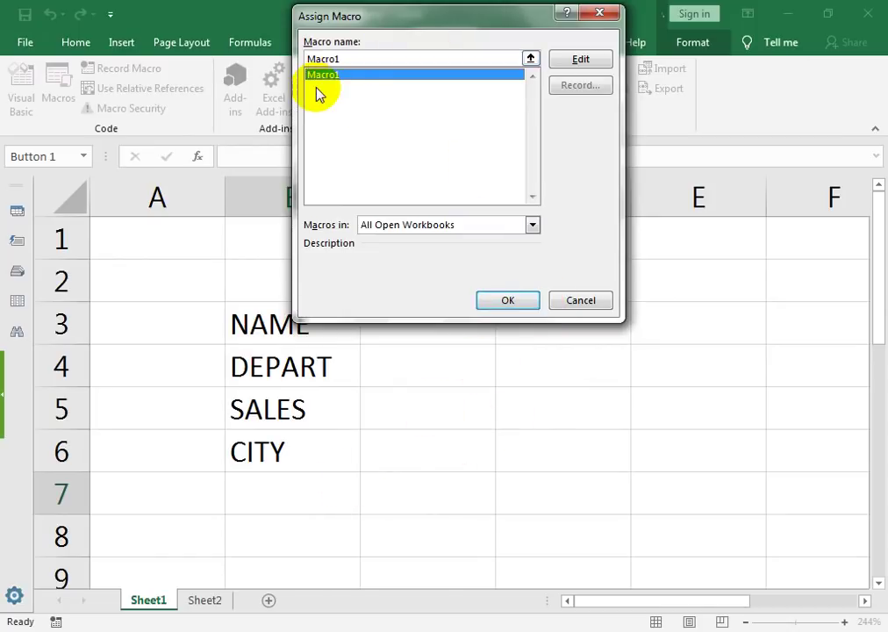
click(506, 298)
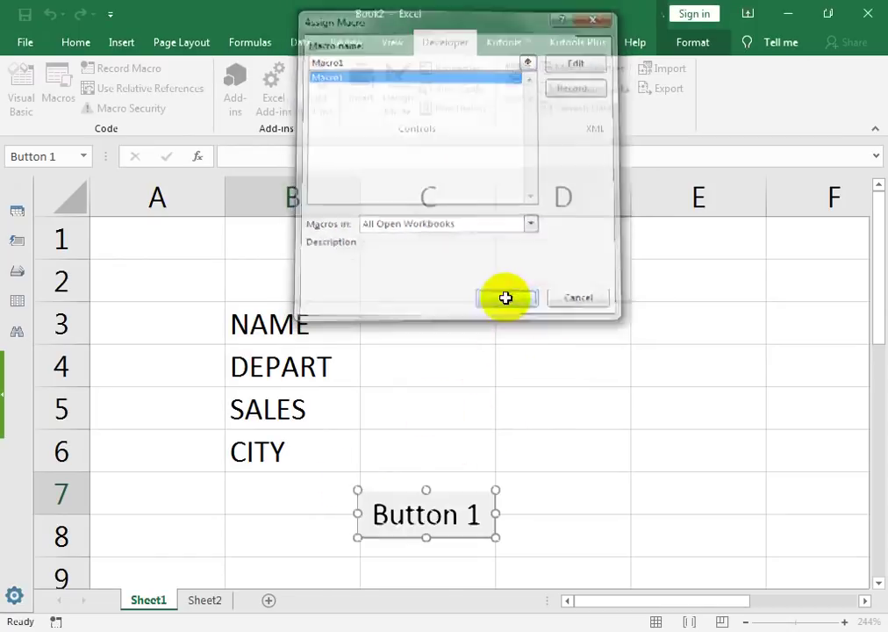
Change the button's caption from 'Button 1' to 'SAVE'
drag(479, 515, 465, 516)
click(474, 515)
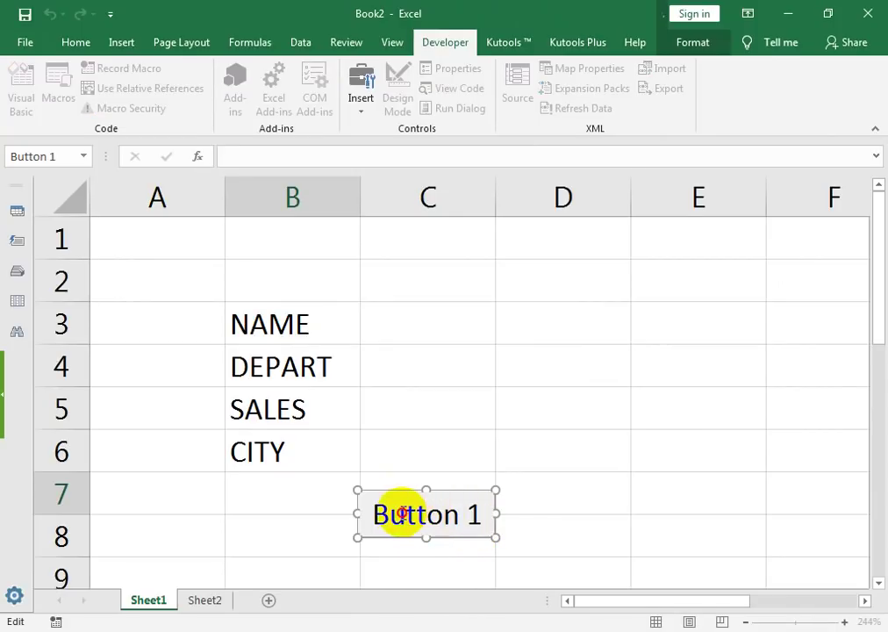
key(BackSpace)
key(BackSpace)
key(BackSpace)
key(BackSpace)
key(BackSpace)
key(BackSpace)
key(BackSpace)
key(BackSpace)
text(SA)
key(BackSpace)
text(A)
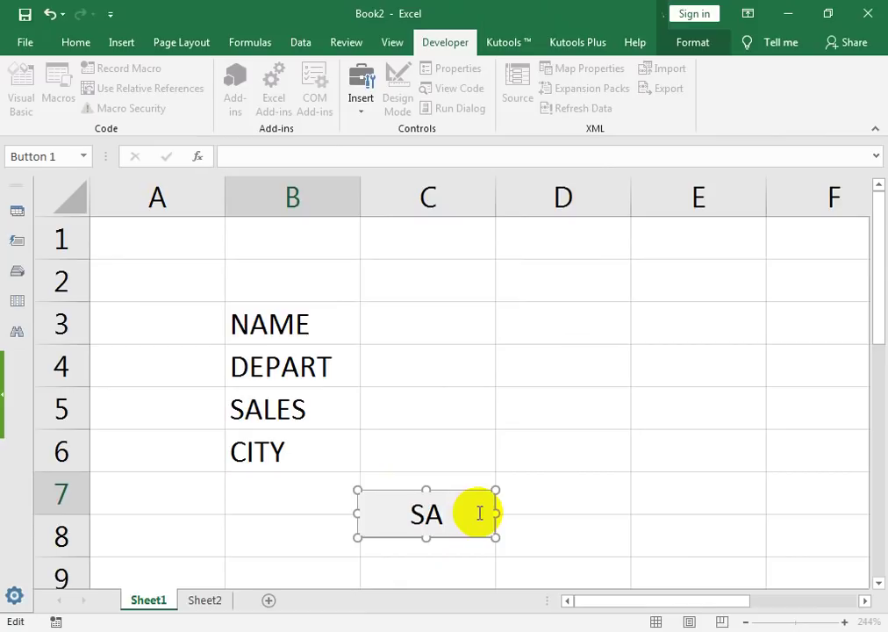
text(VE)
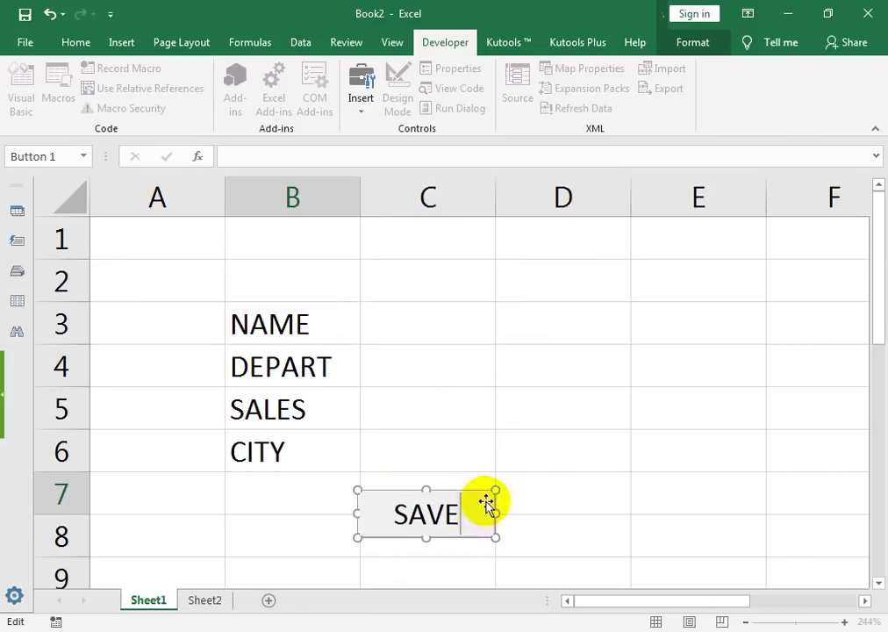
click(515, 465)
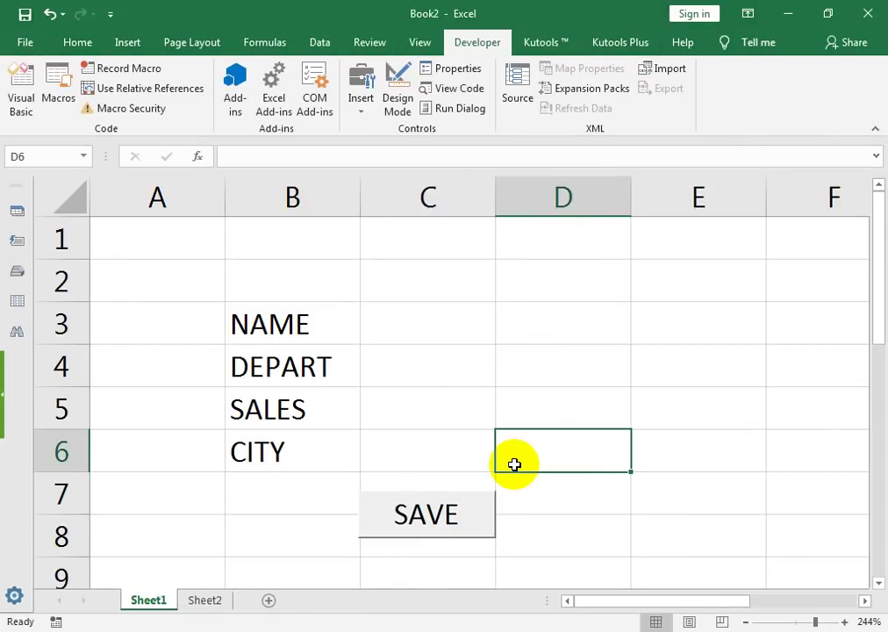
Enter an employee name, department MSR, sales 200000 and city SAKKAR in C3:C6
click(440, 317)
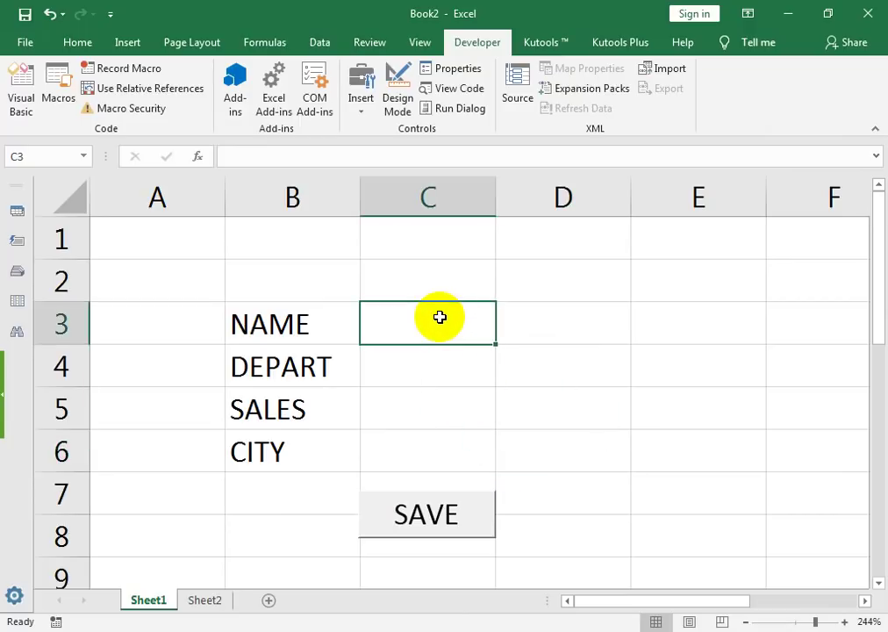
text(FARHAN)
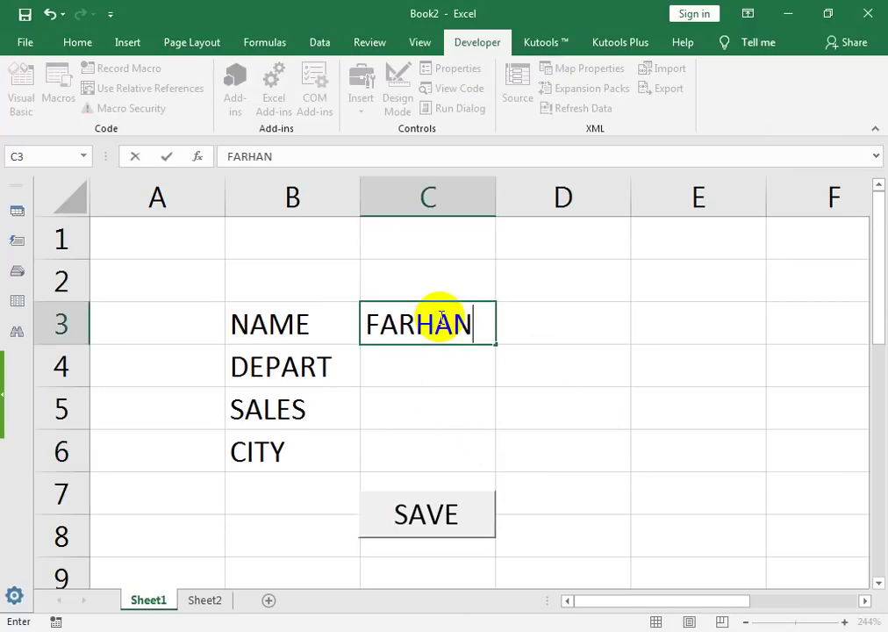
key(Return)
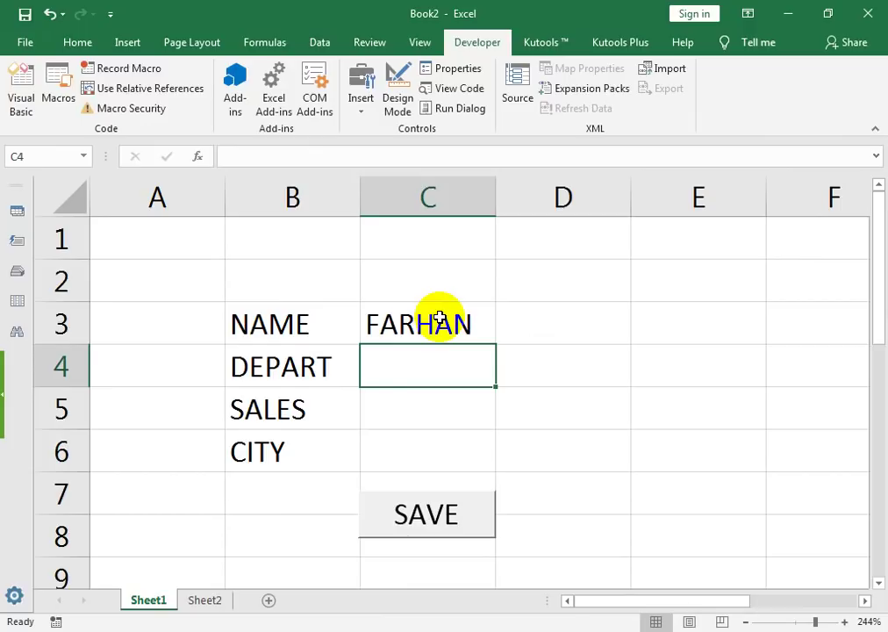
text(MSR)
key(Return)
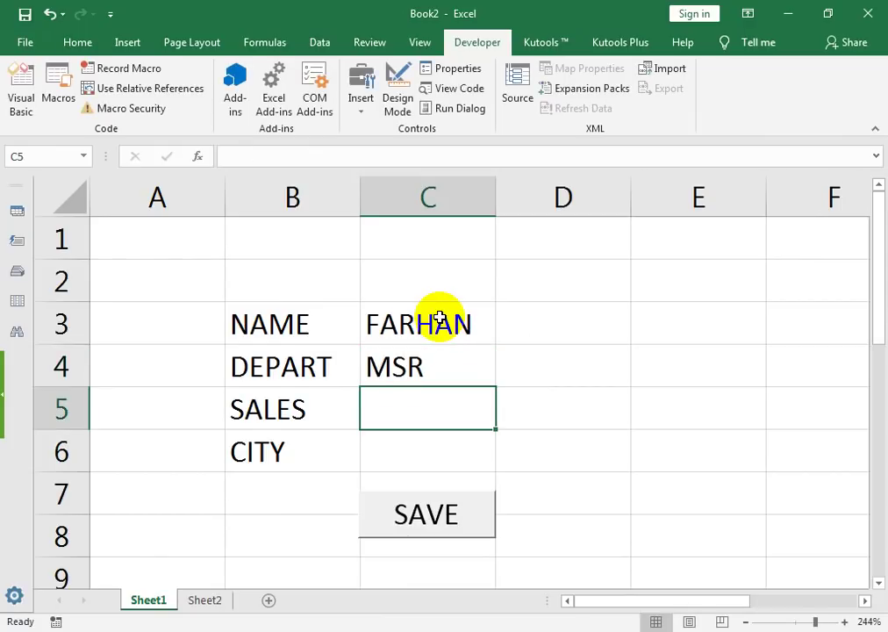
text(200000)
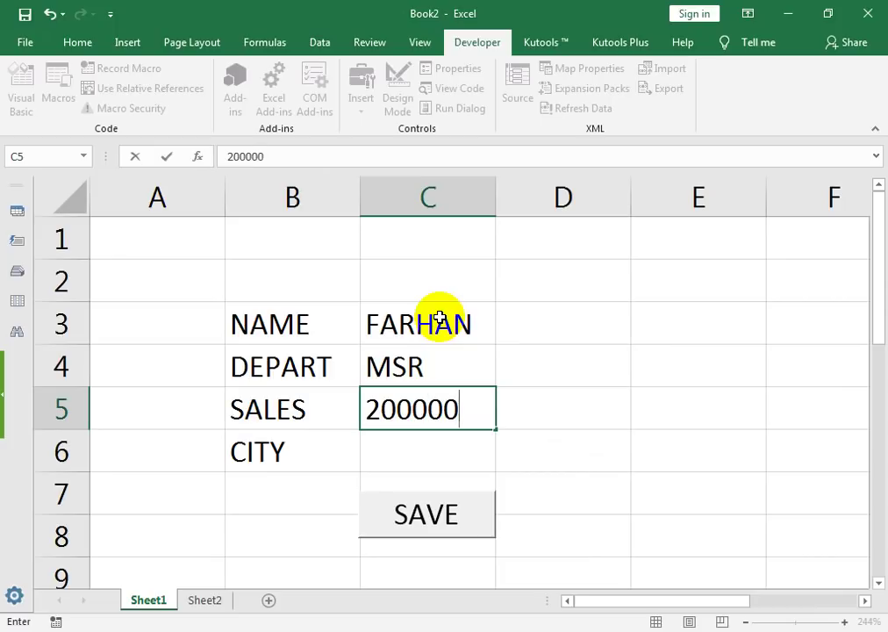
key(Return)
text(SAK)
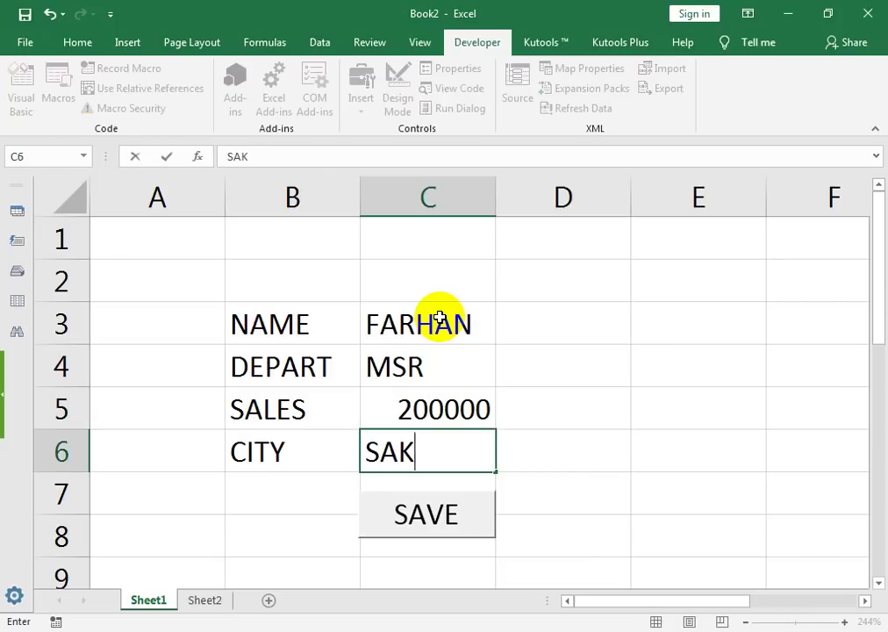
text(KAR)
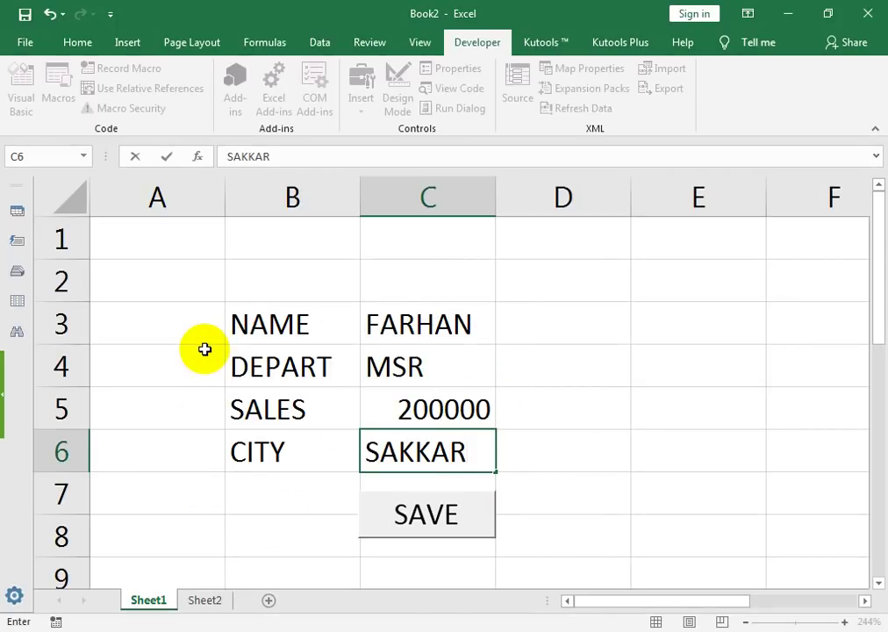
Save the entry with the SAVE button and check Sheet2's new row 4 (MSR, 200000, SAKKAR)
click(400, 524)
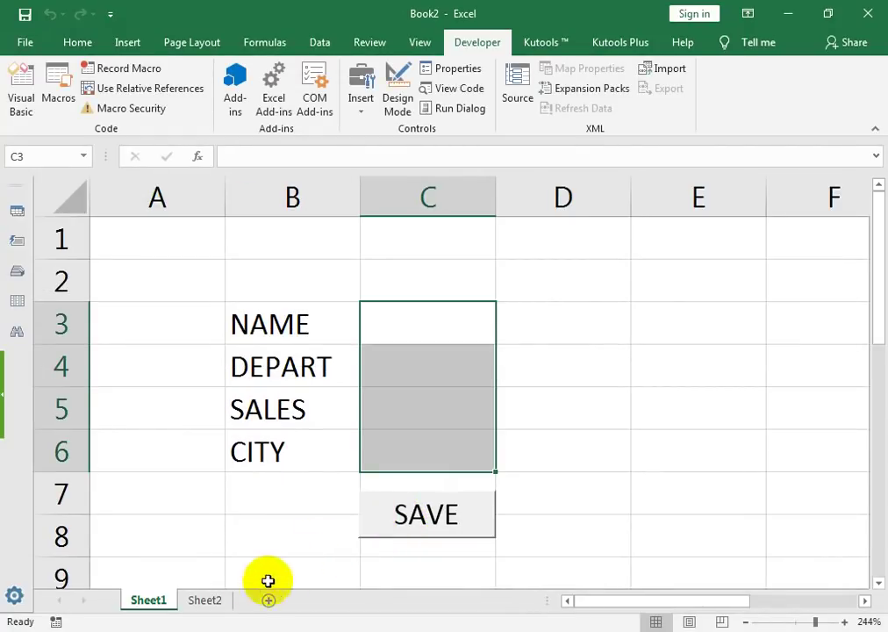
click(191, 606)
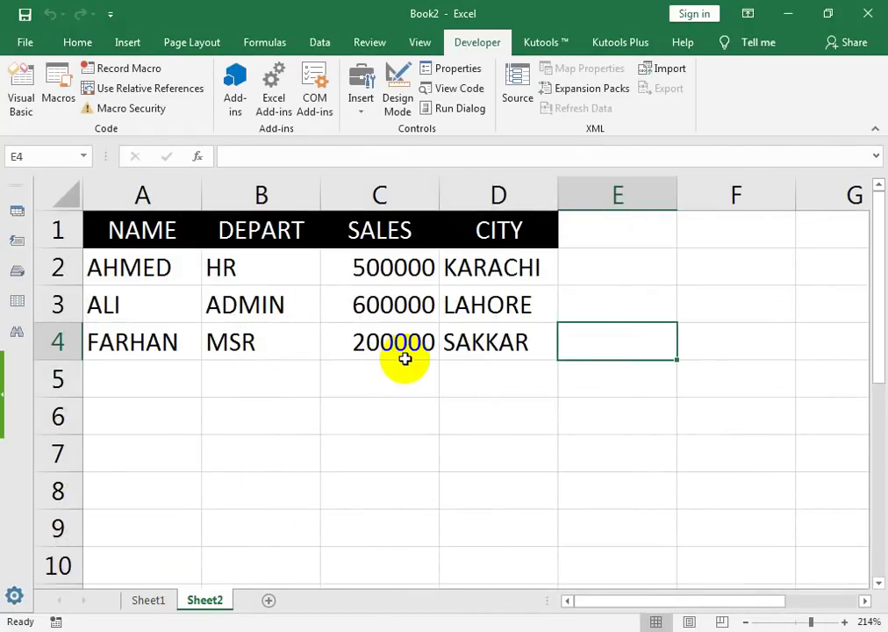
click(149, 600)
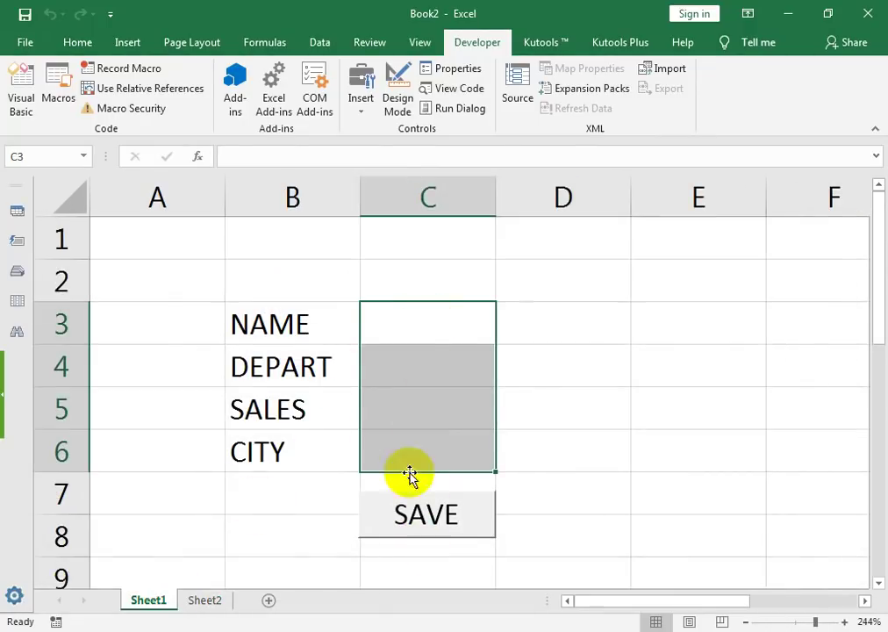
click(211, 600)
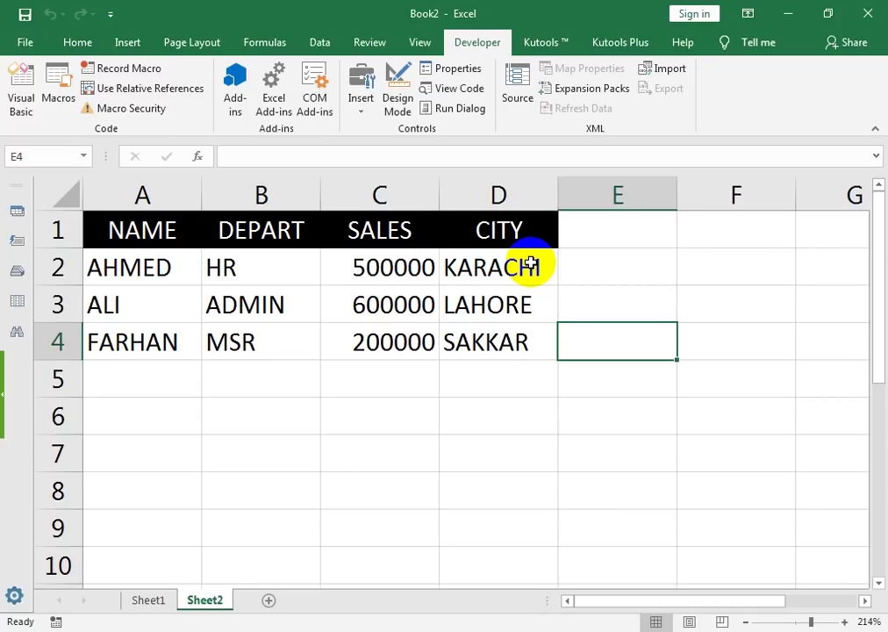
Look at the View tab's Macros options and close them without changes
click(425, 43)
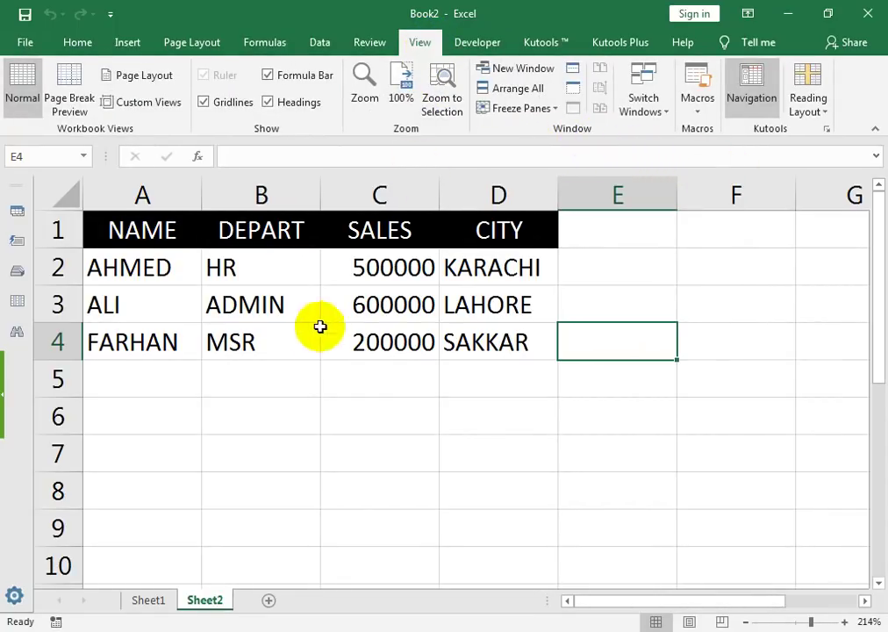
click(700, 111)
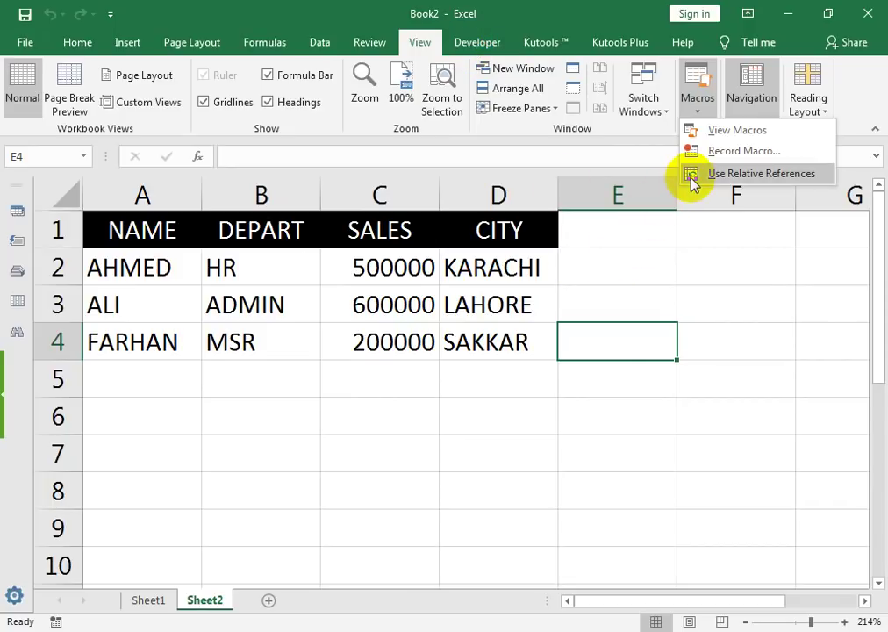
click(582, 128)
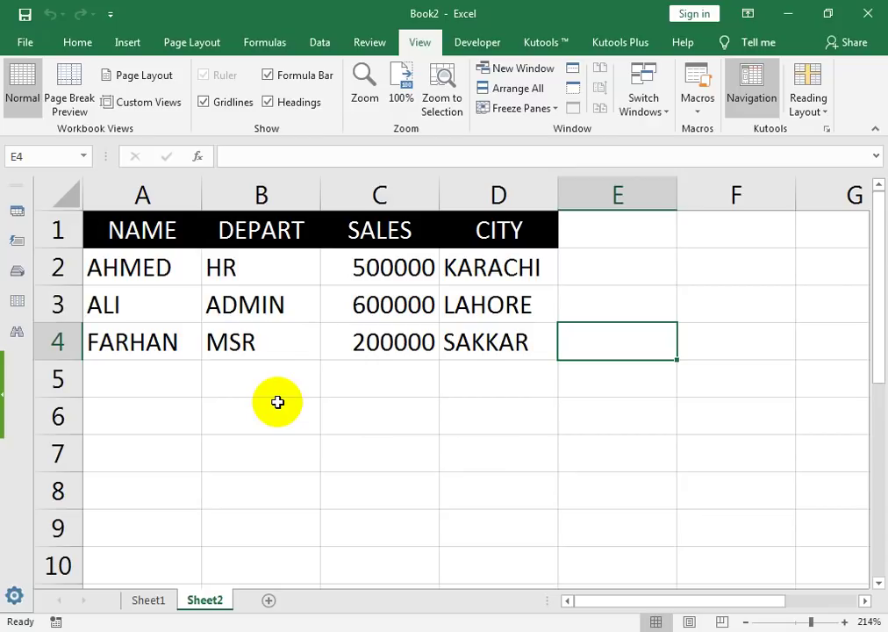
Enter a second employee name, NRO, 100000 and GHARO on the form and save it
click(148, 602)
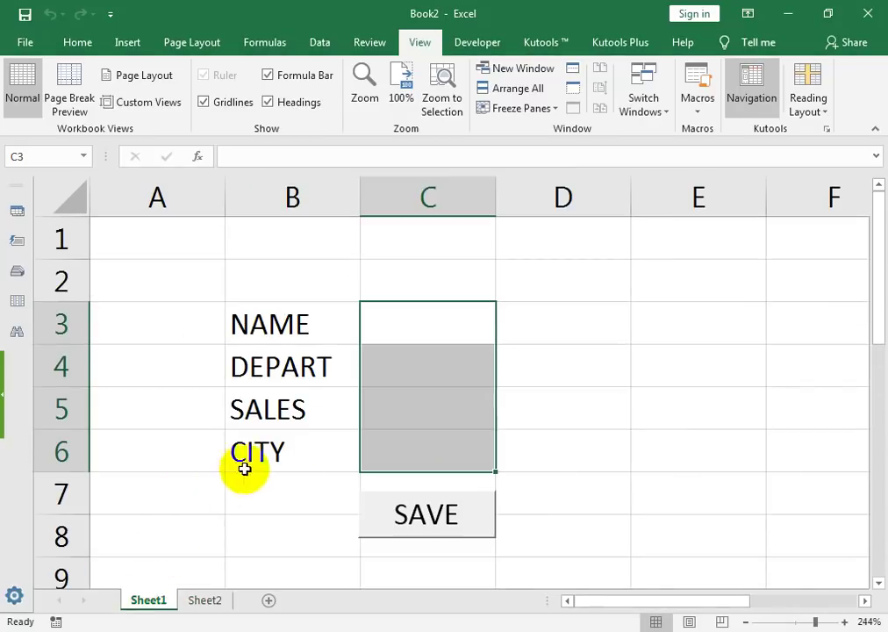
click(399, 339)
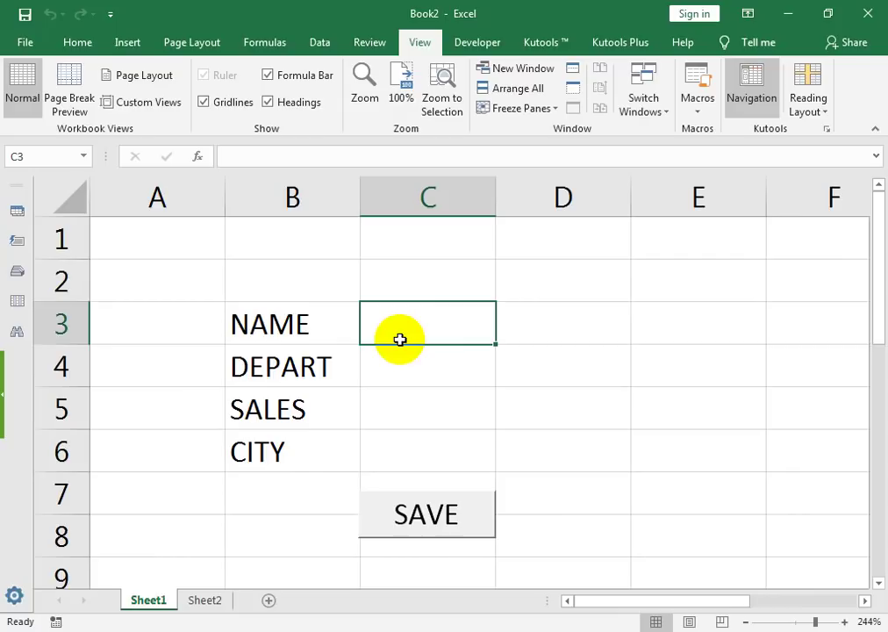
text(YOUSUF)
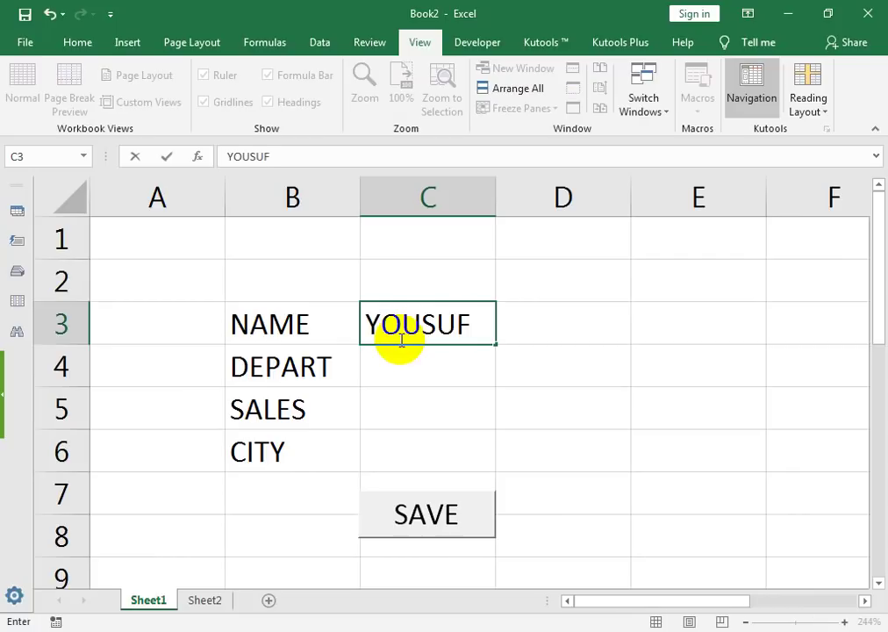
key(Return)
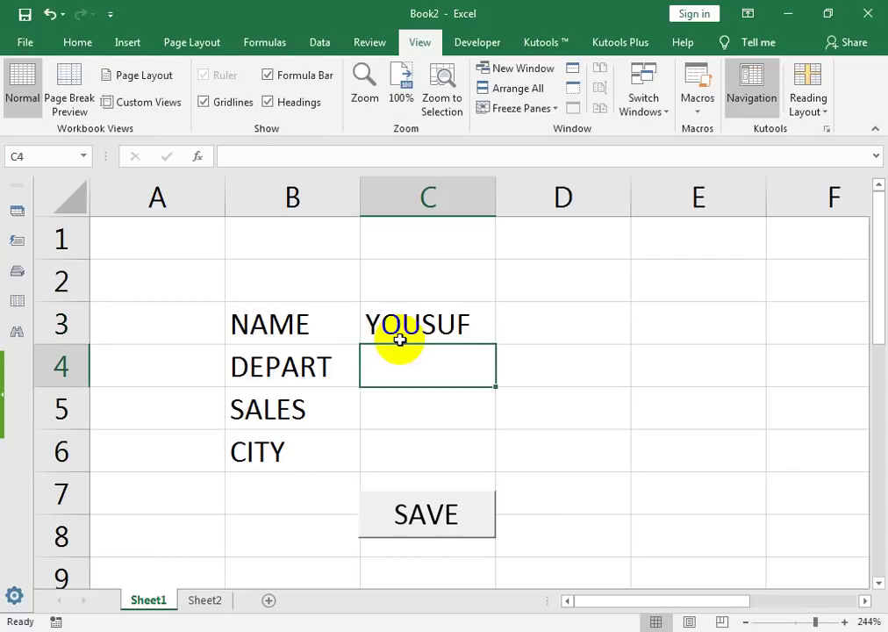
text(NRO)
key(Return)
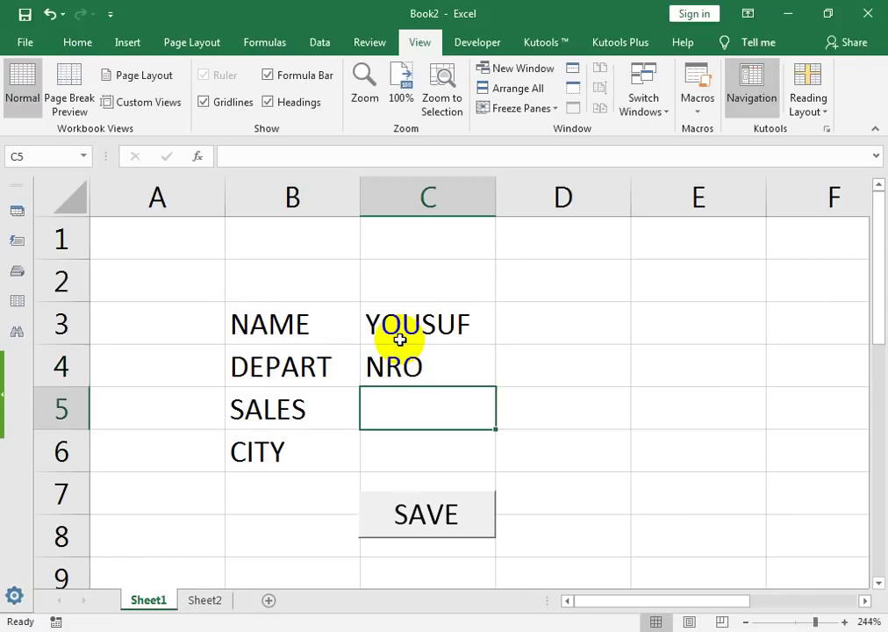
text(100000)
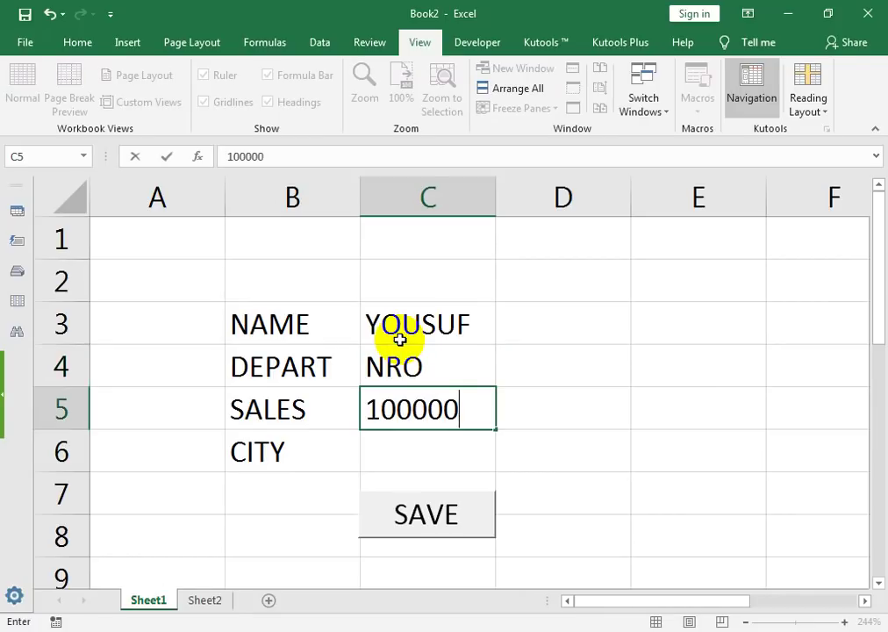
key(Return)
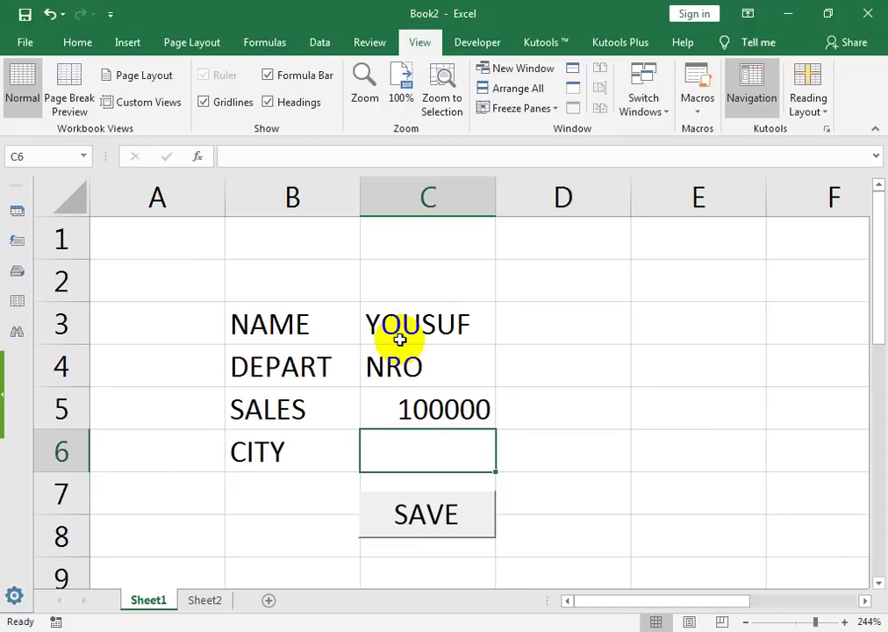
text(F)
key(BackSpace)
text(GHARO)
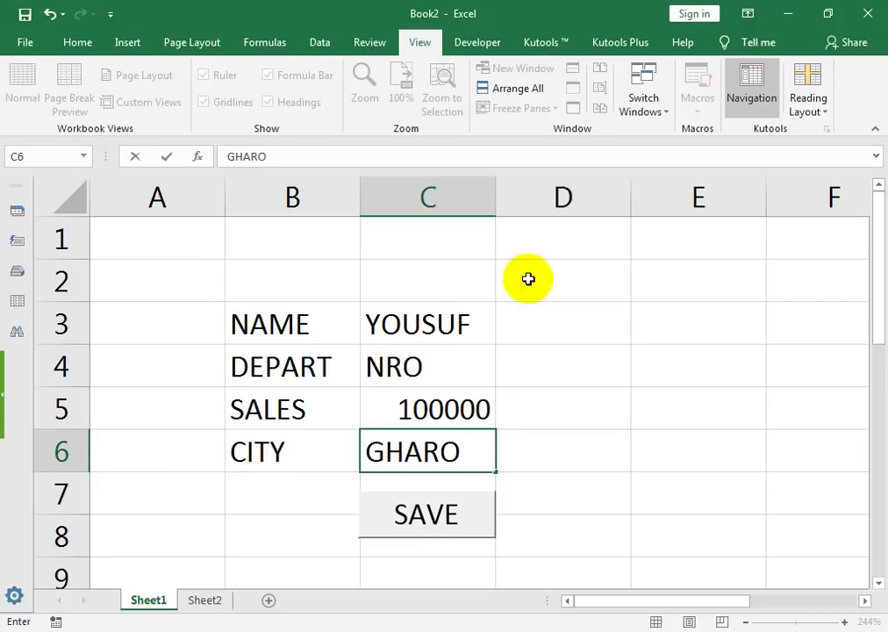
click(402, 516)
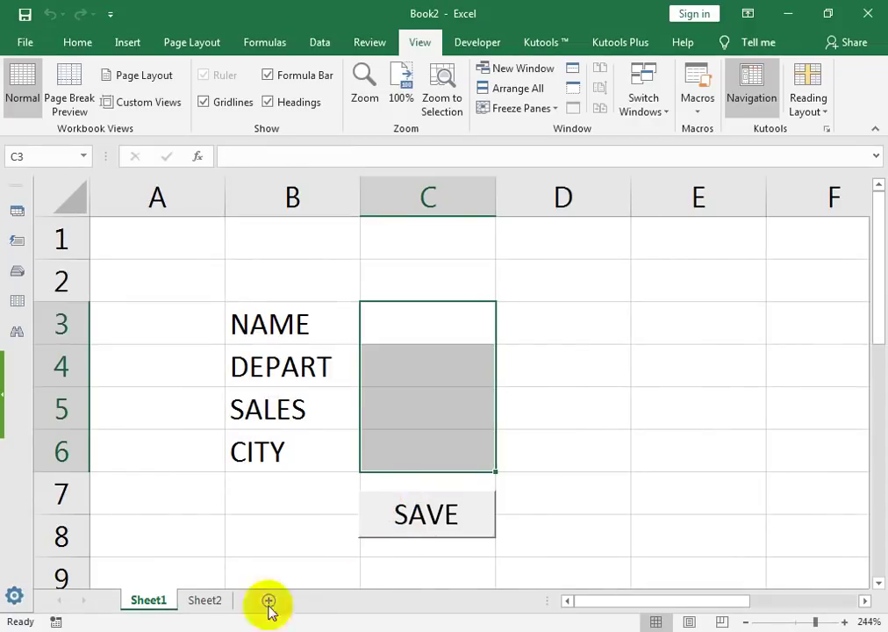
Check Sheet2 for the new row 5 record (NRO, 100000, GHARO)
click(210, 601)
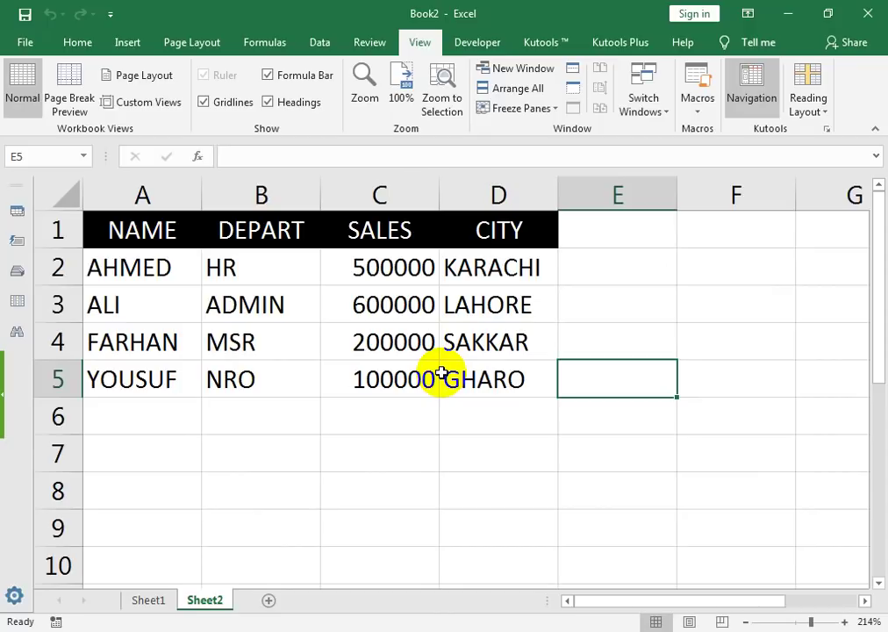
click(149, 600)
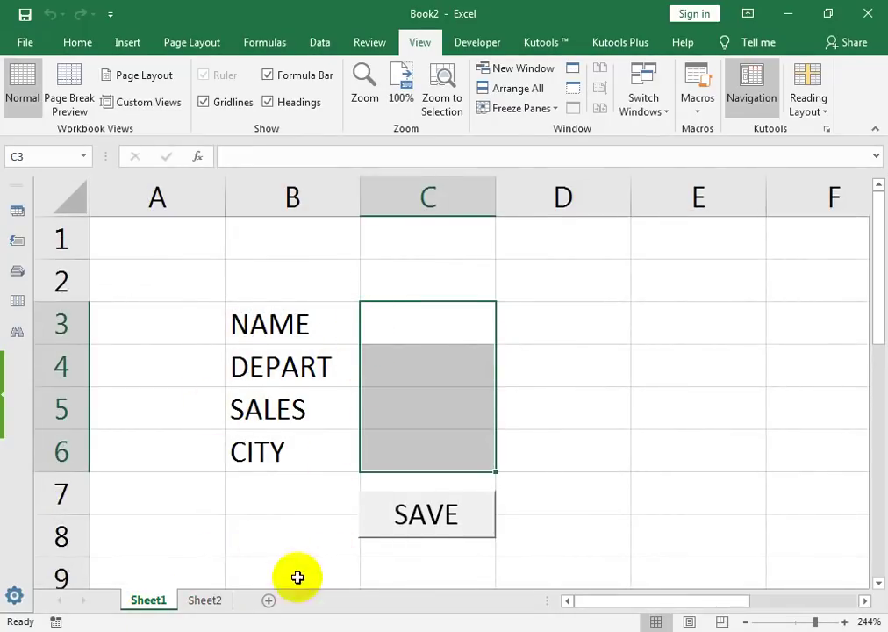
click(223, 604)
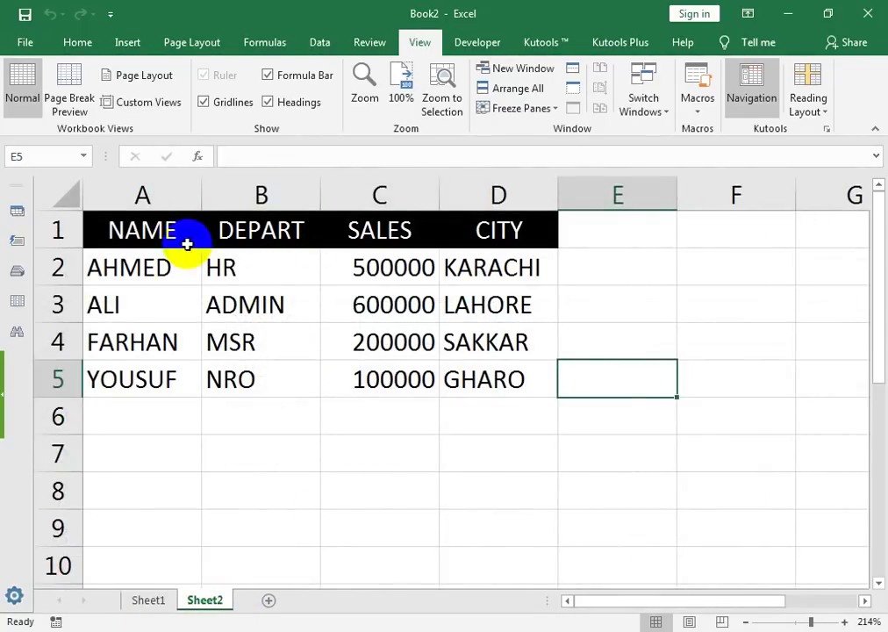
Select the whole Sheet2 worksheet and view the Home Format options without changes
click(55, 182)
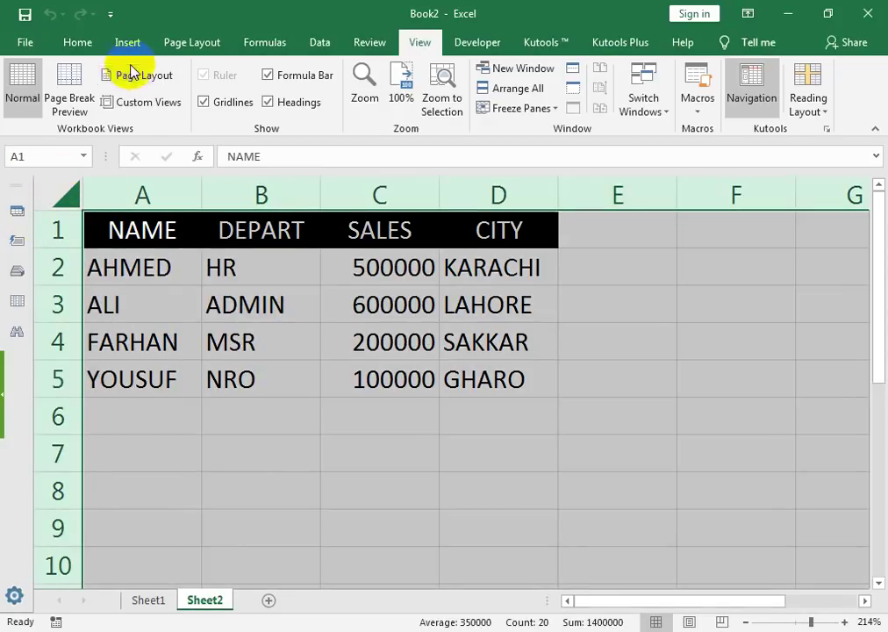
click(77, 42)
click(693, 110)
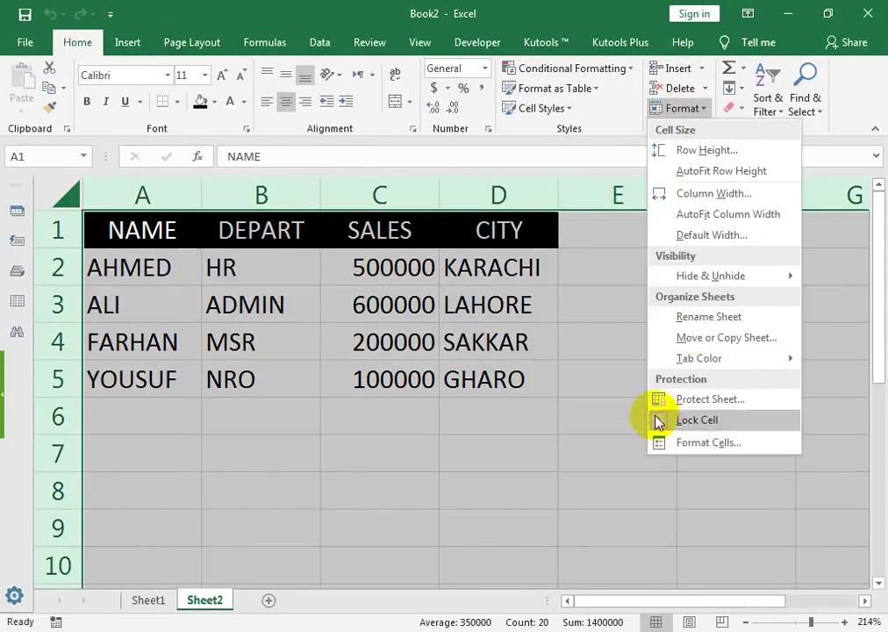
click(426, 379)
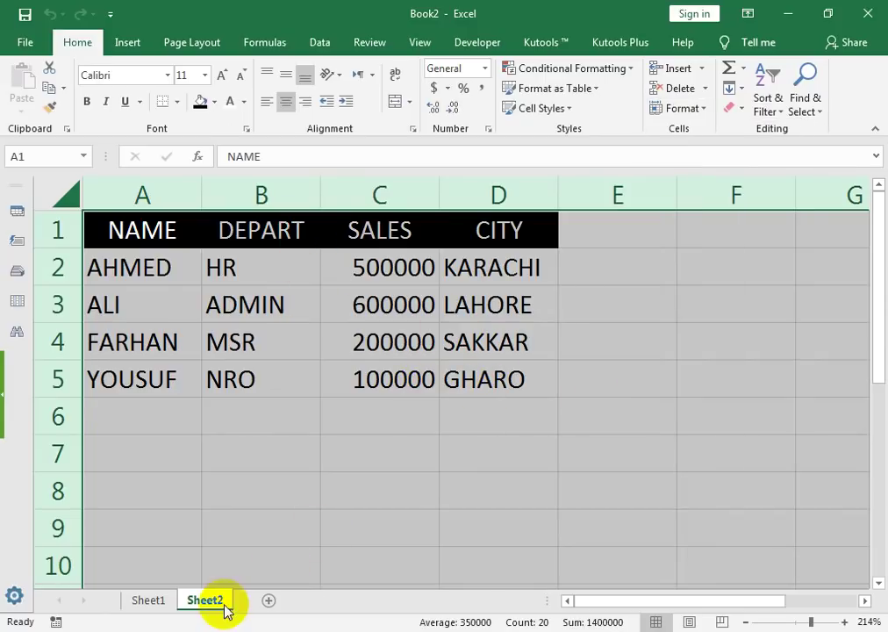
click(138, 602)
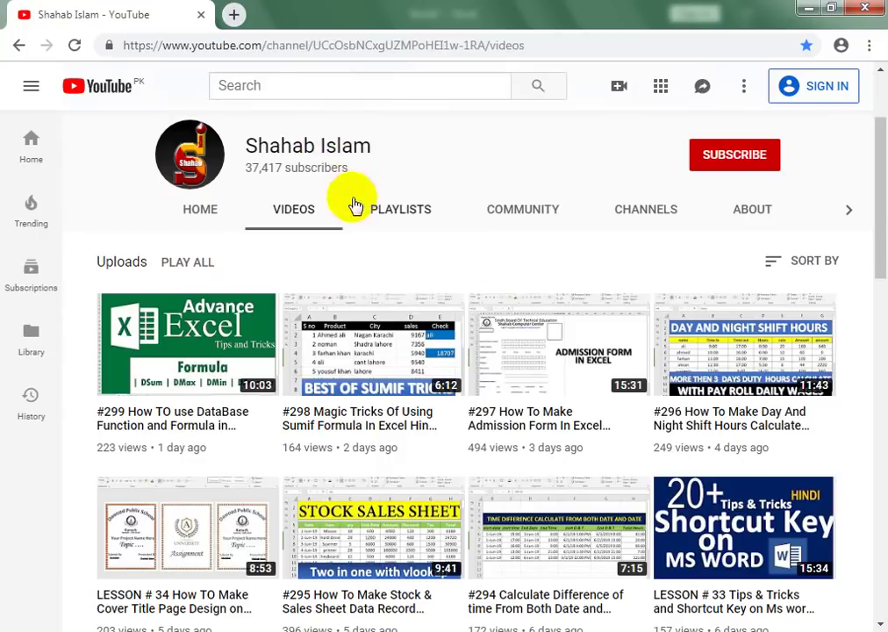
click(377, 209)
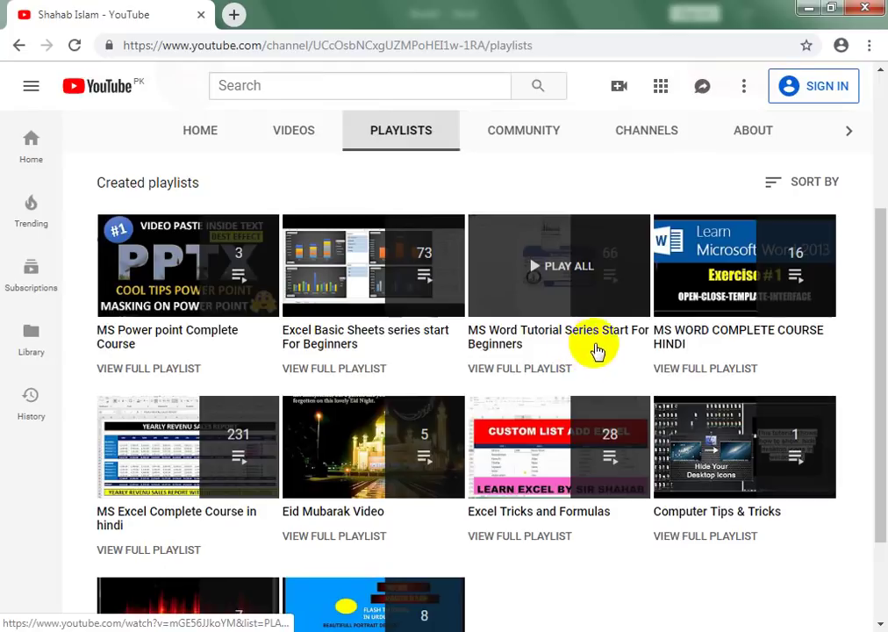
click(301, 133)
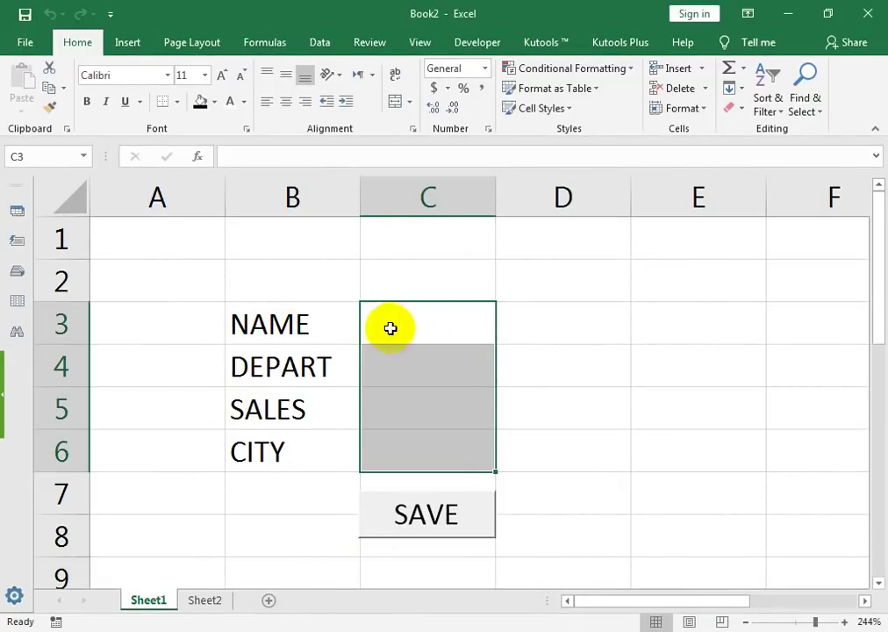
Fill the entire Sheet1 with a custom dark red, brightened slightly from the darkest shade
click(53, 191)
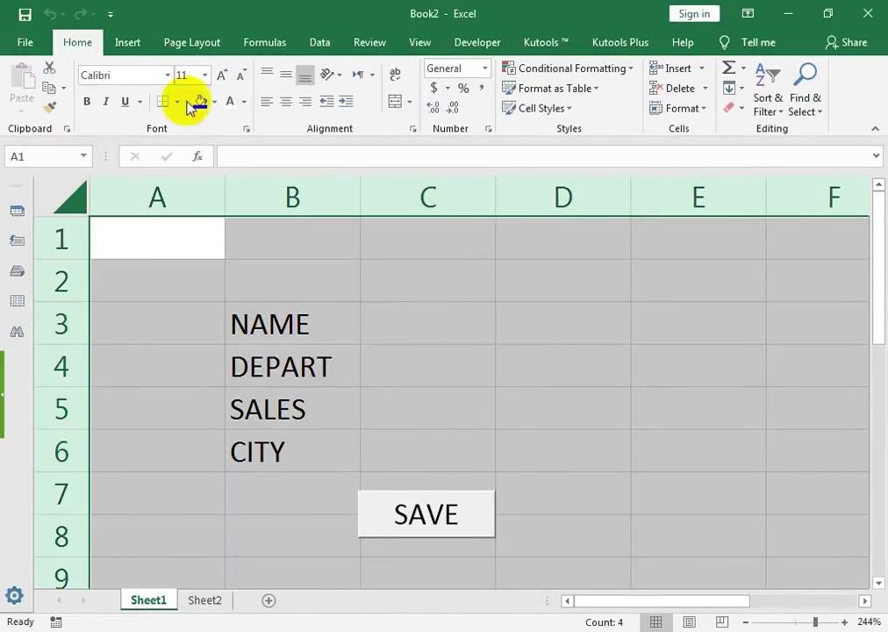
click(214, 102)
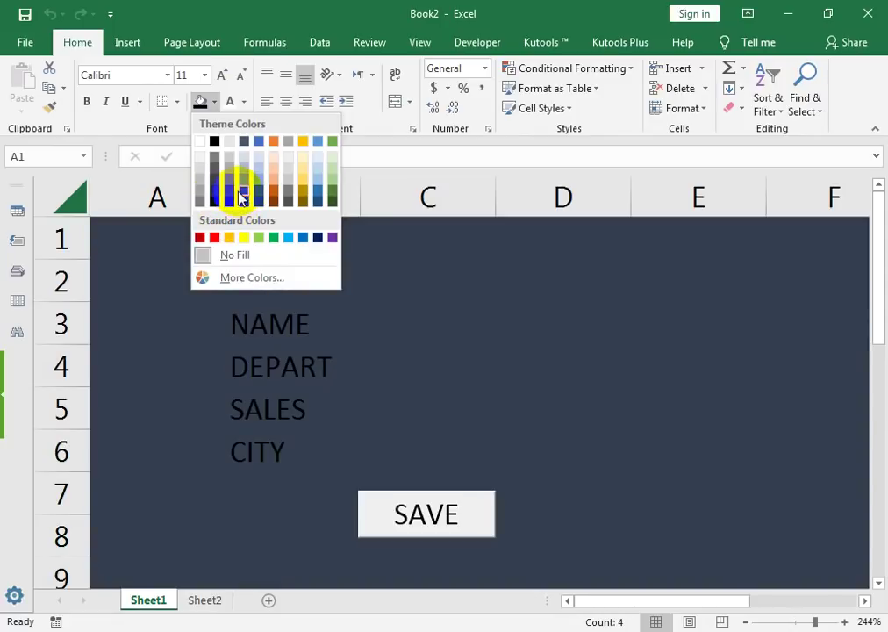
click(240, 195)
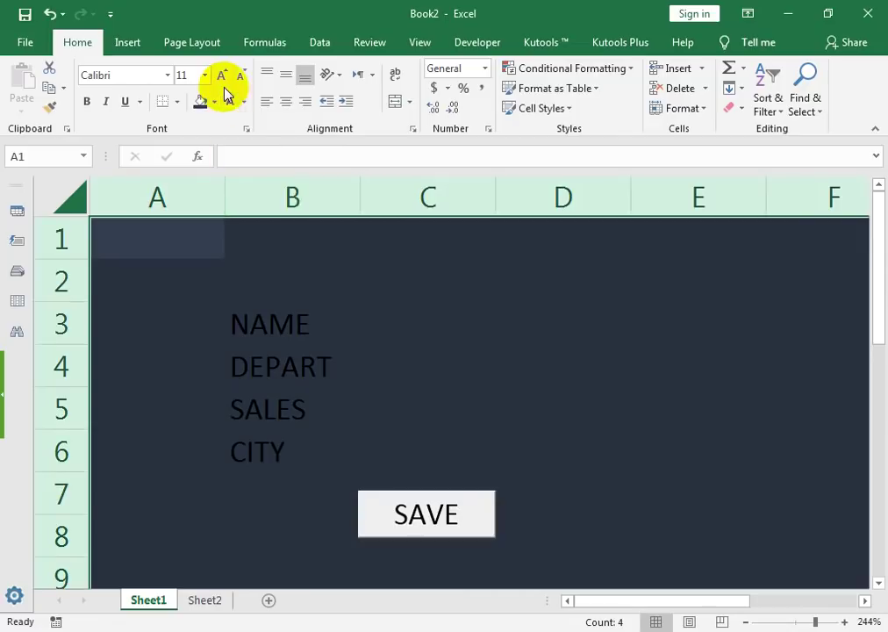
click(215, 103)
click(264, 278)
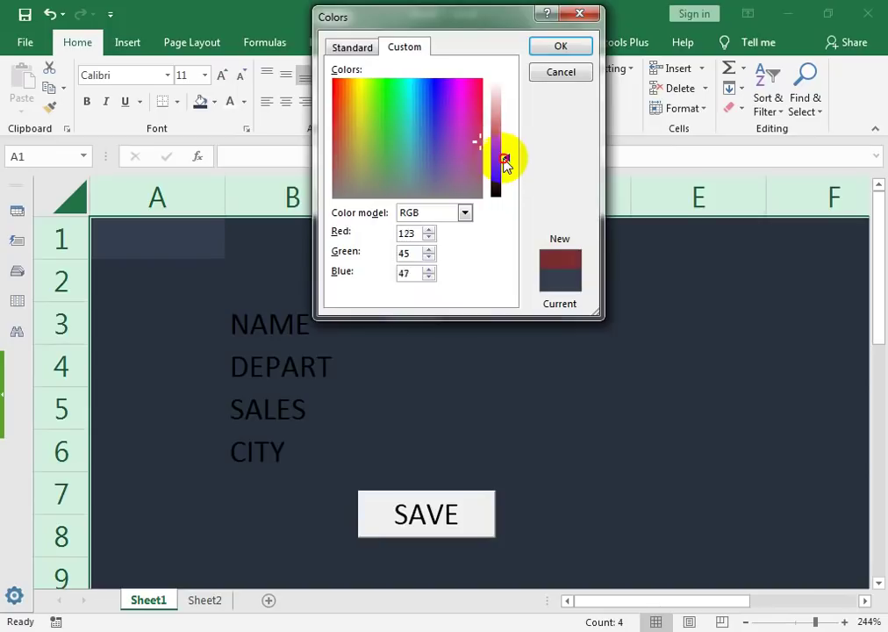
drag(503, 155, 505, 151)
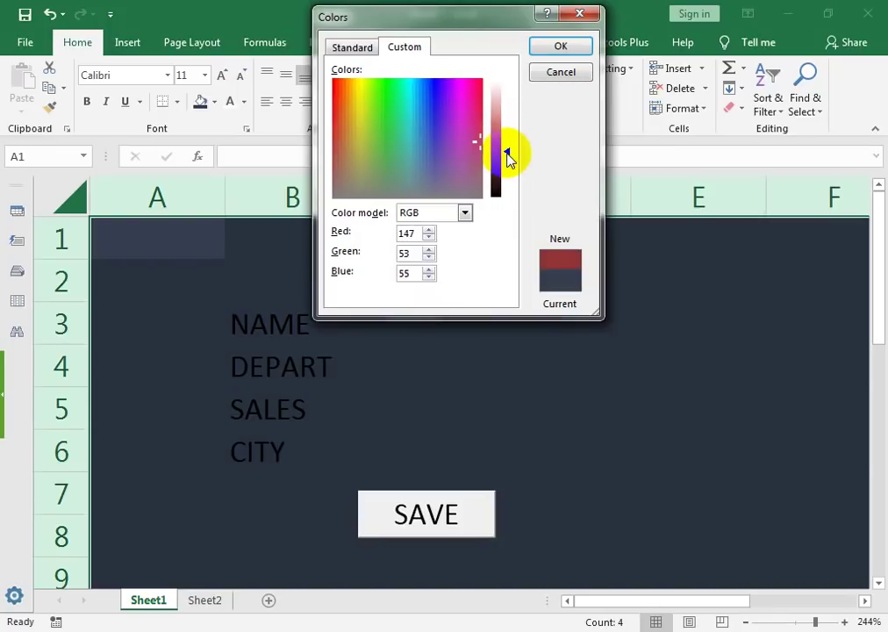
click(561, 45)
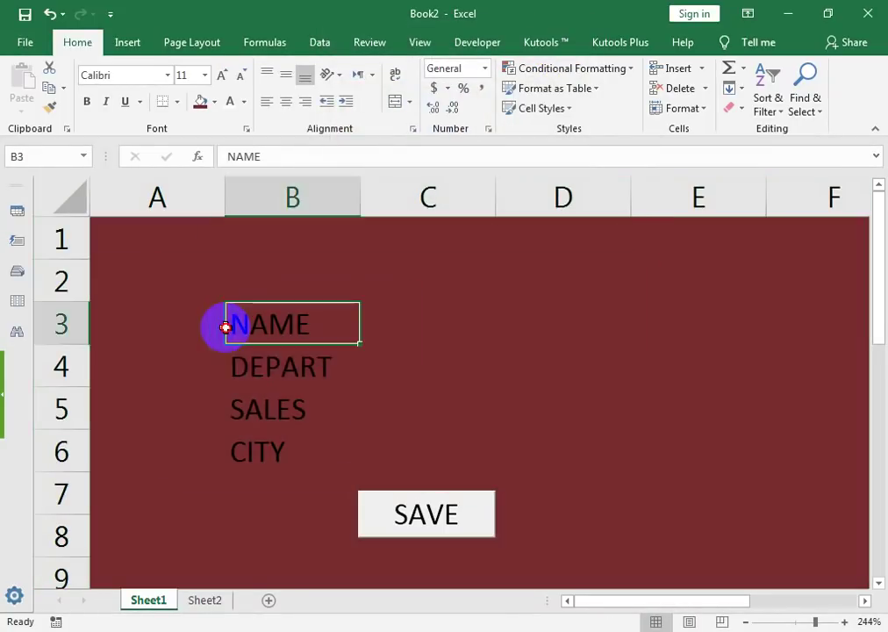
Make the NAME to CITY labels in B3:B6 white, bold and two sizes smaller
drag(227, 328, 230, 446)
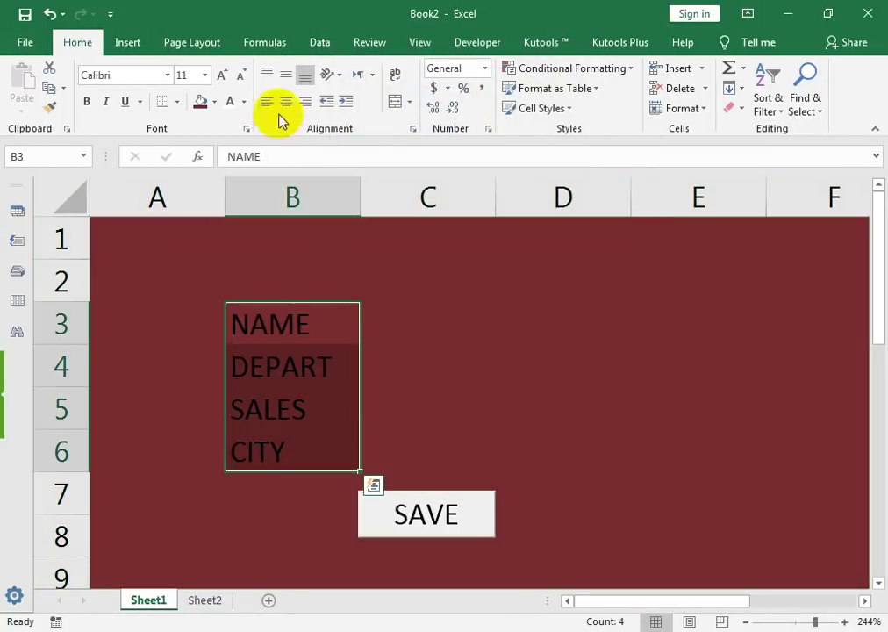
click(227, 105)
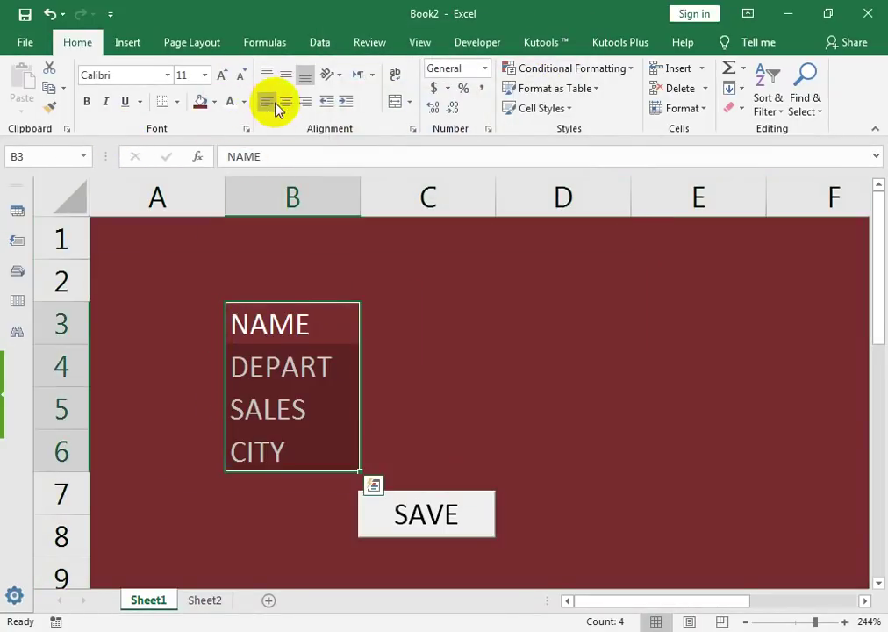
click(90, 103)
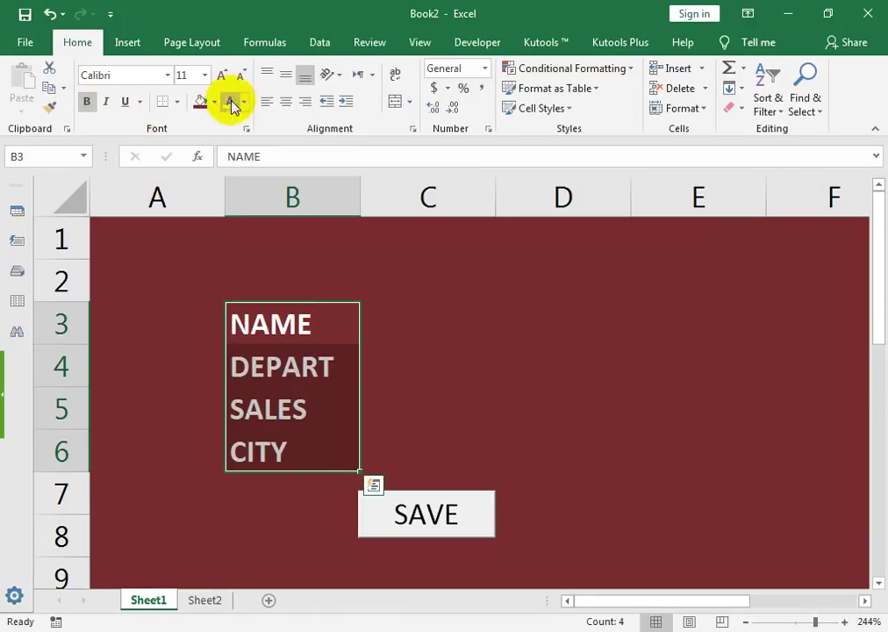
click(240, 77)
click(378, 300)
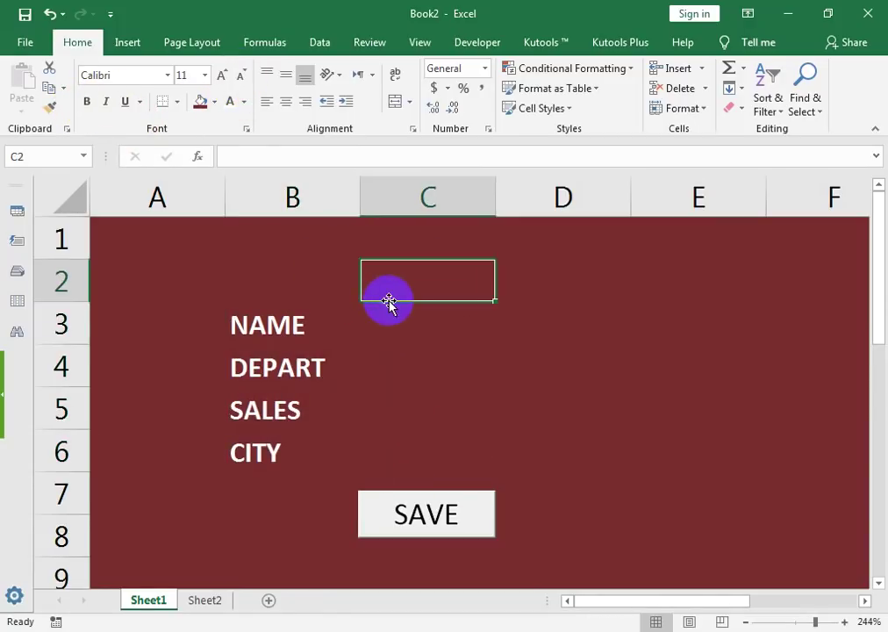
Fill C3:D3, C4:D4, C5:D5 and C6:D6 beside the labels with light grey
drag(384, 319, 563, 328)
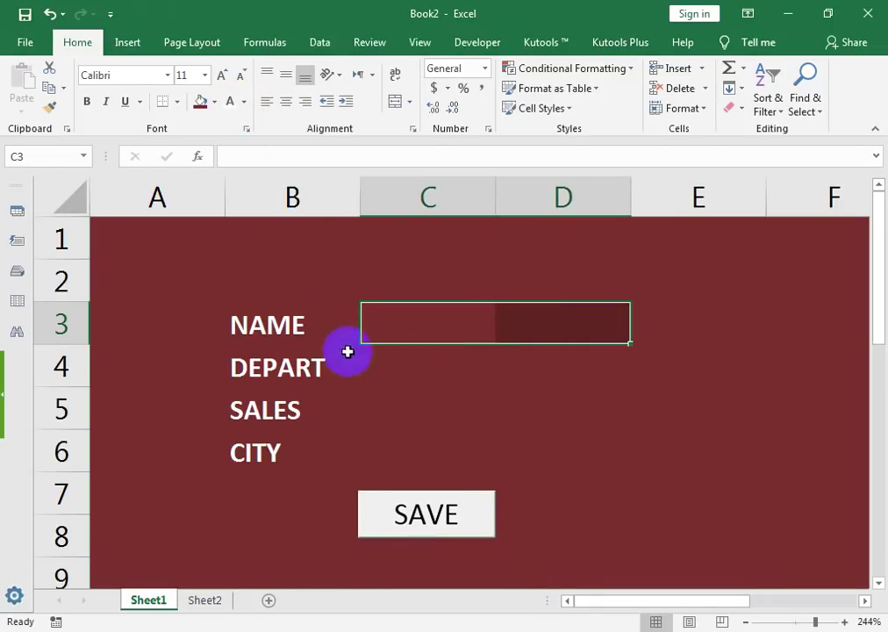
click(209, 104)
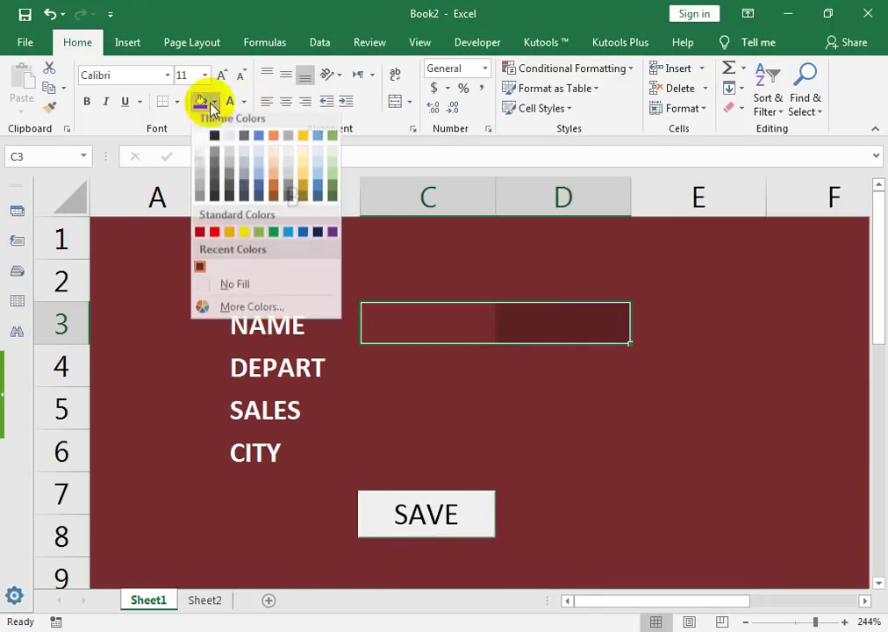
click(228, 143)
drag(385, 367, 508, 360)
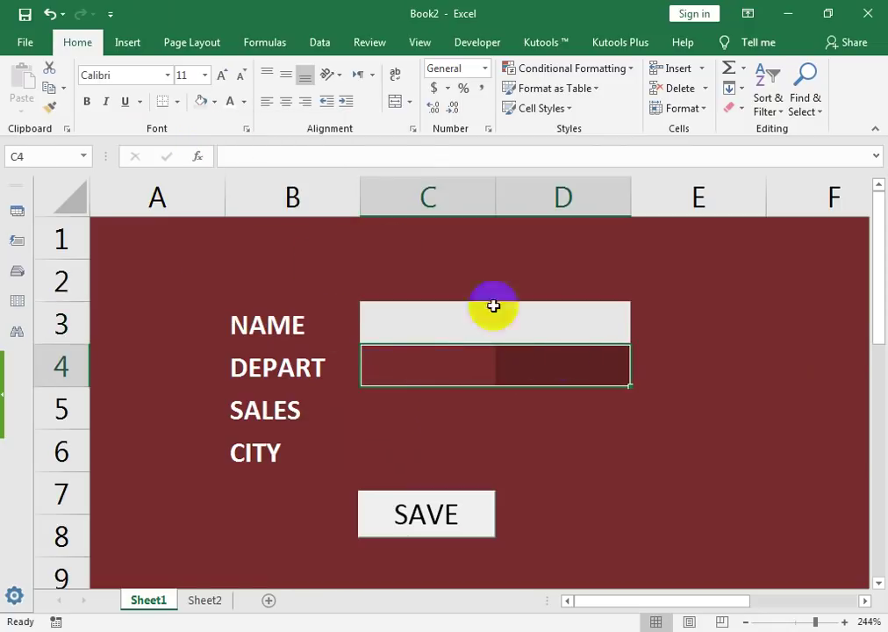
click(201, 101)
drag(375, 405, 519, 402)
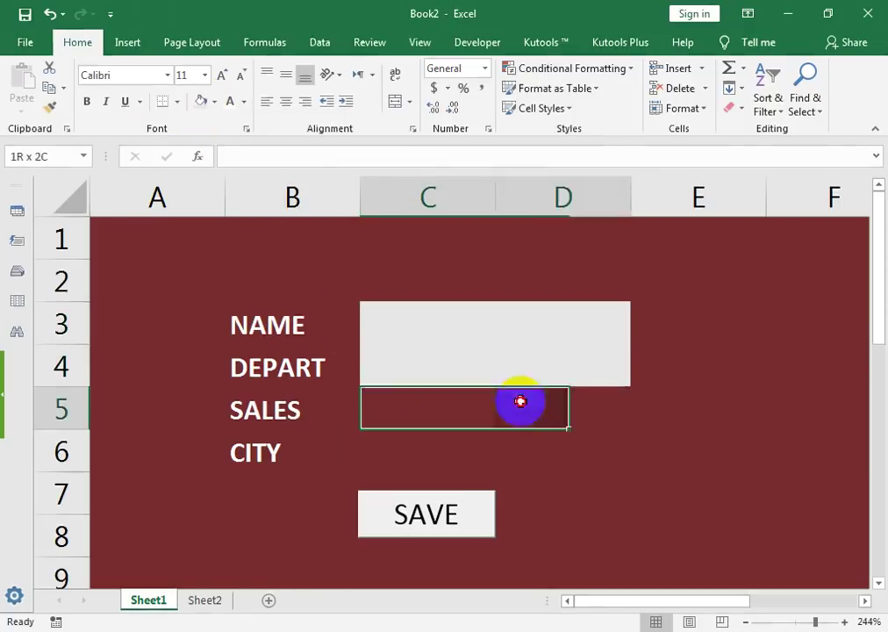
click(201, 101)
drag(387, 443, 559, 446)
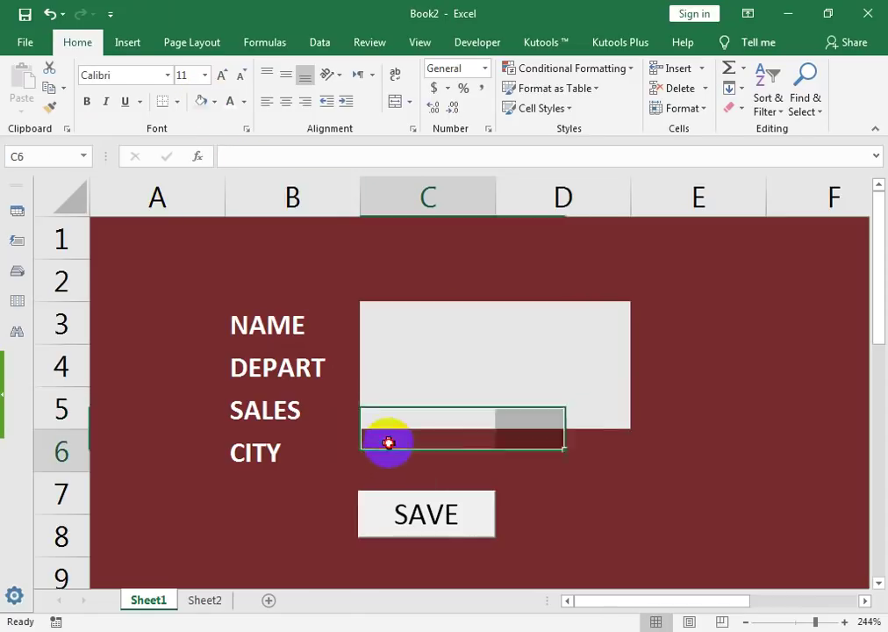
click(201, 102)
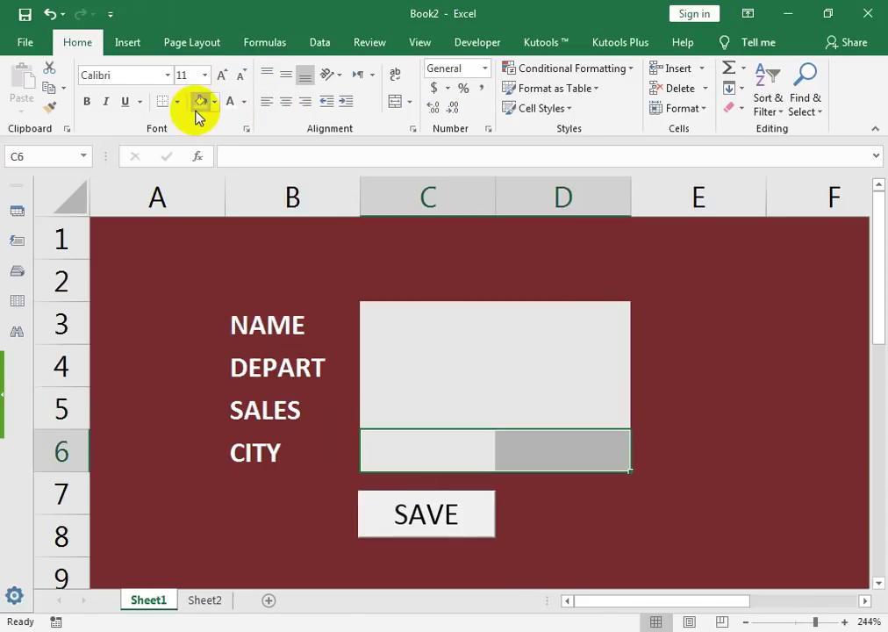
mouse_move(153, 253)
mouse_down()
mouse_move(362, 246)
mouse_move(790, 274)
mouse_up()
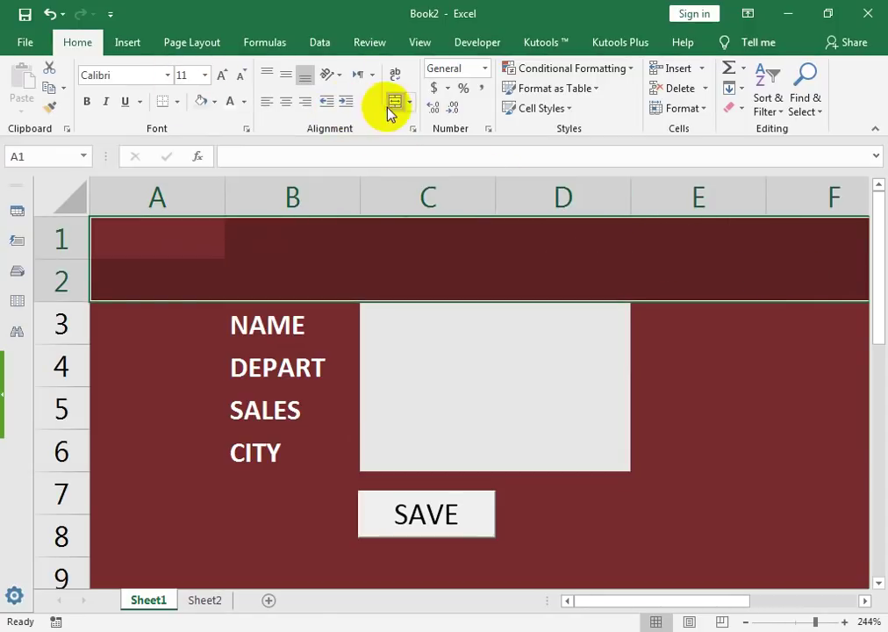
Insert a WordArt reading 'DATA ENTRY' at font size 48 and move it up over the form
scroll(409, 105, down, 1)
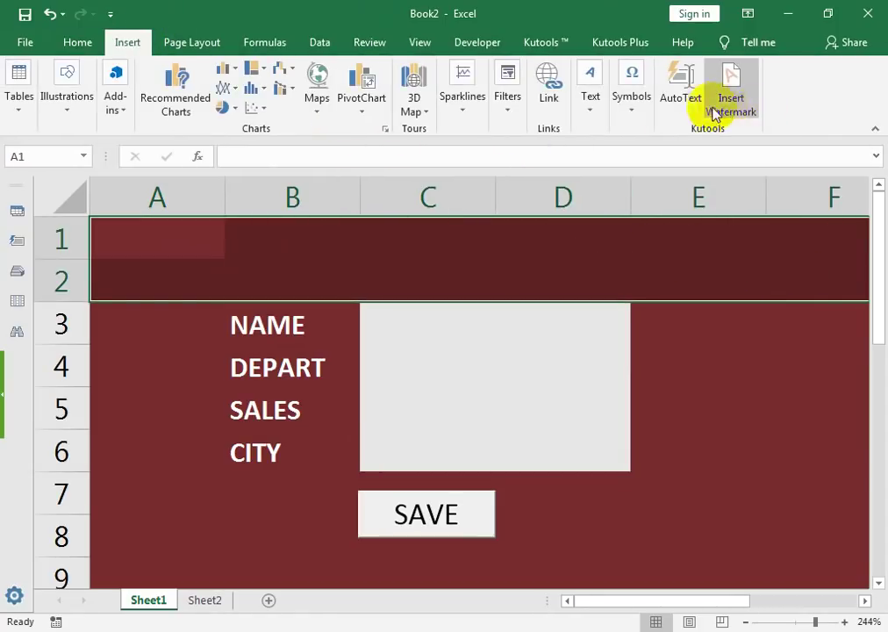
click(589, 99)
click(677, 188)
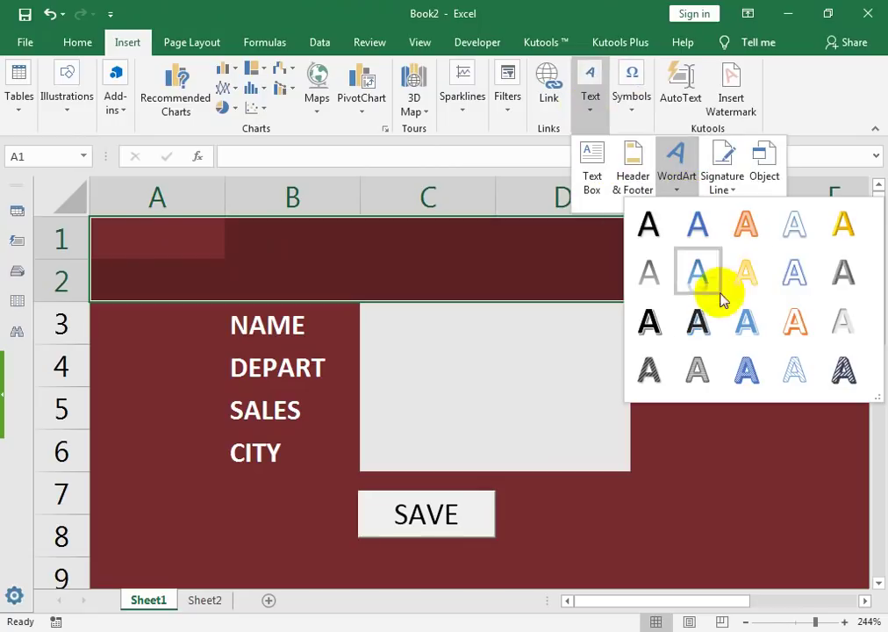
click(809, 294)
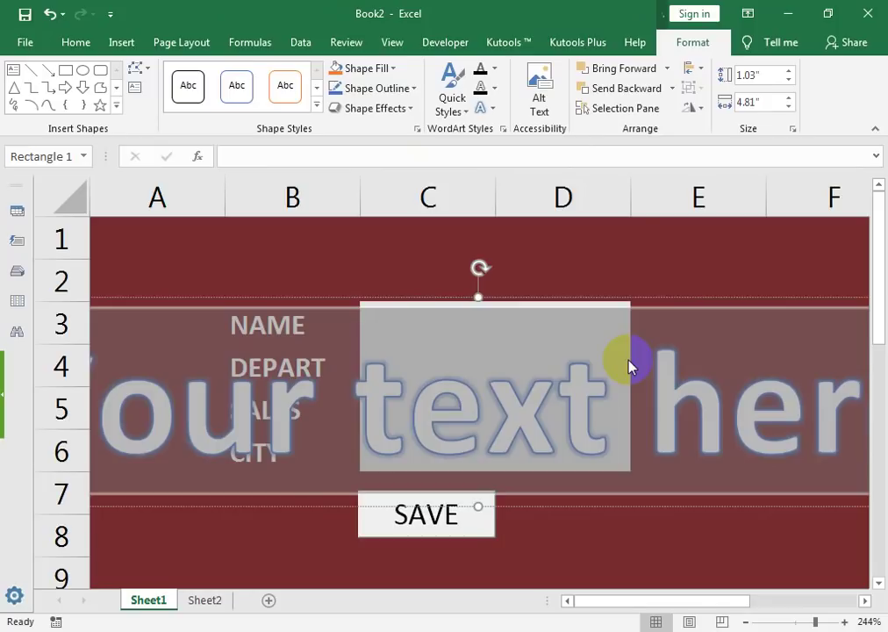
text(DATA )
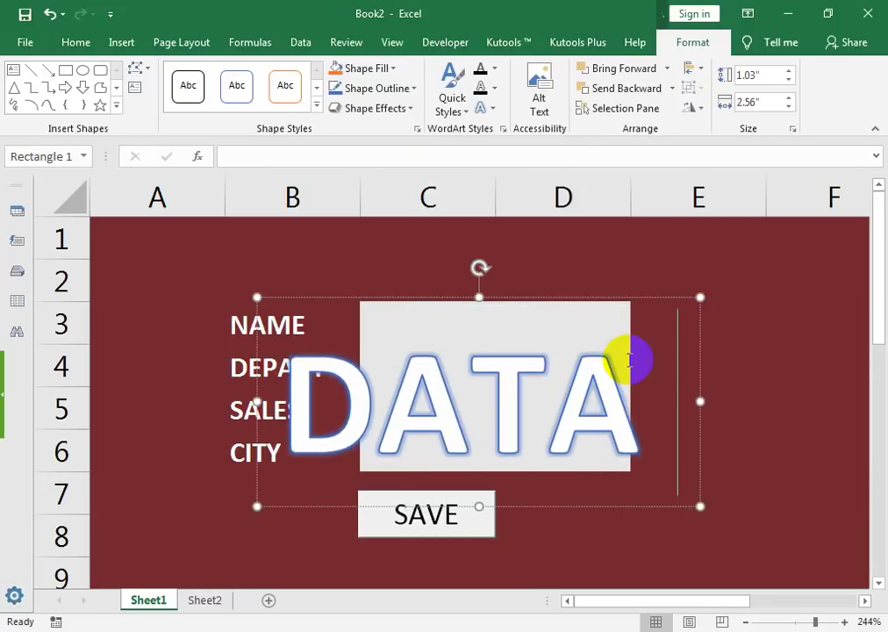
text(ENTRY)
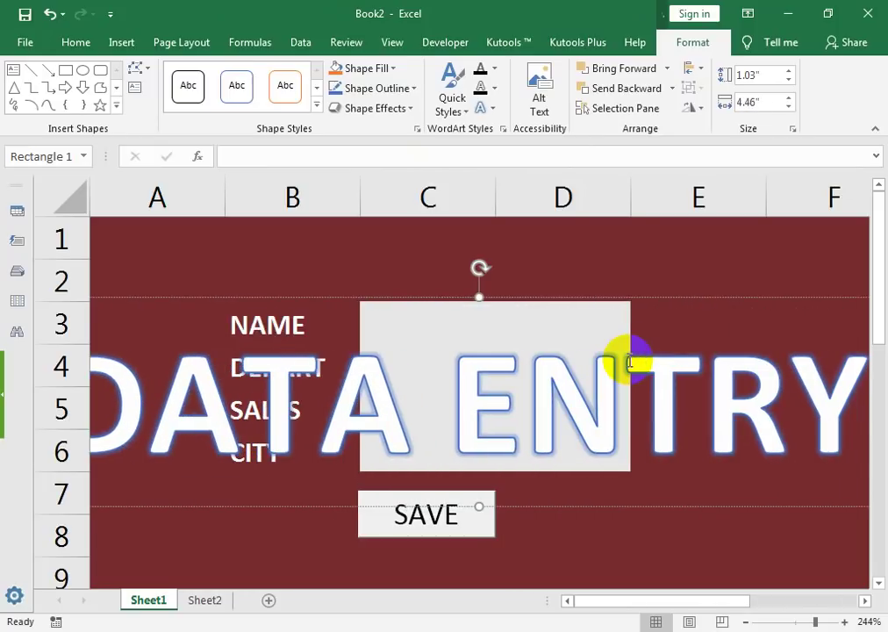
click(405, 295)
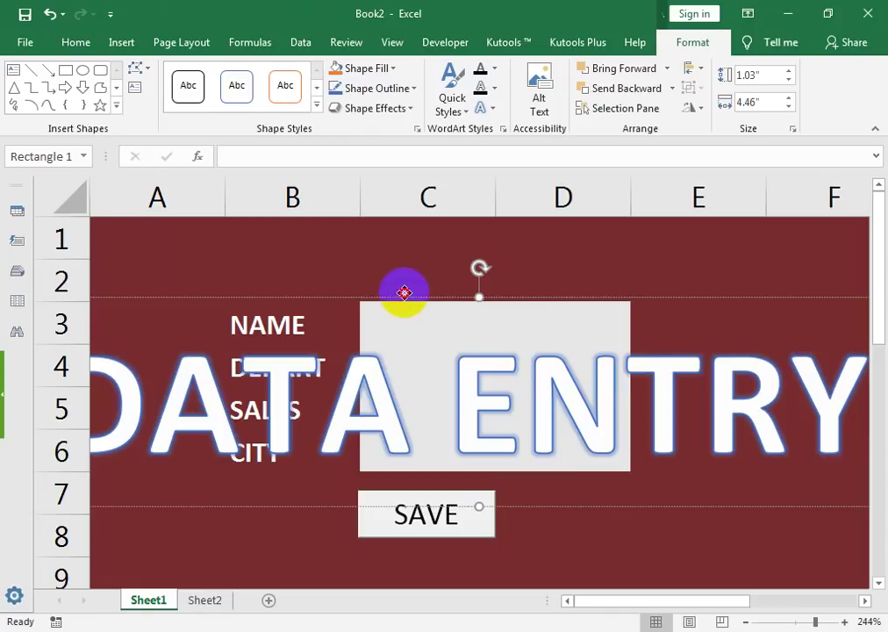
click(78, 42)
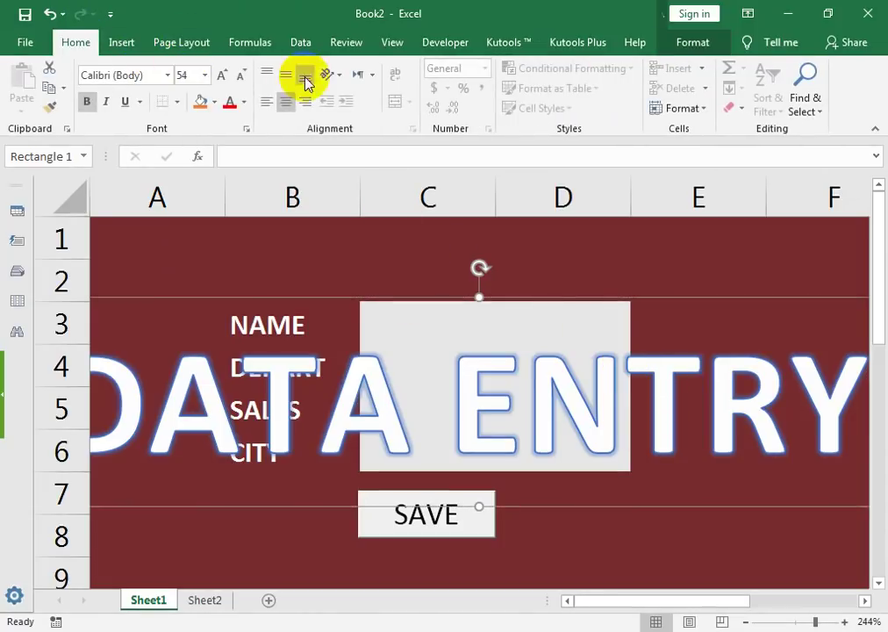
click(244, 78)
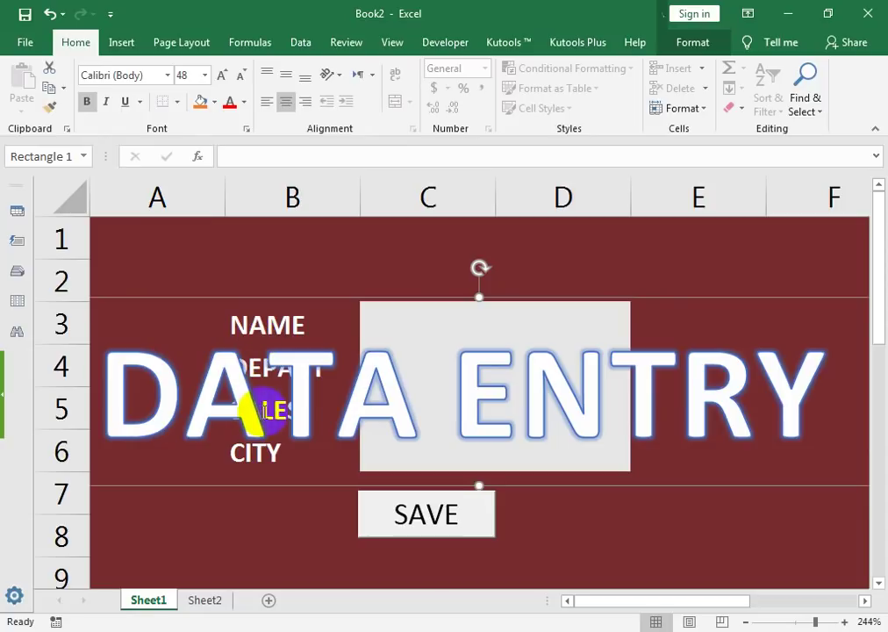
drag(296, 487, 311, 406)
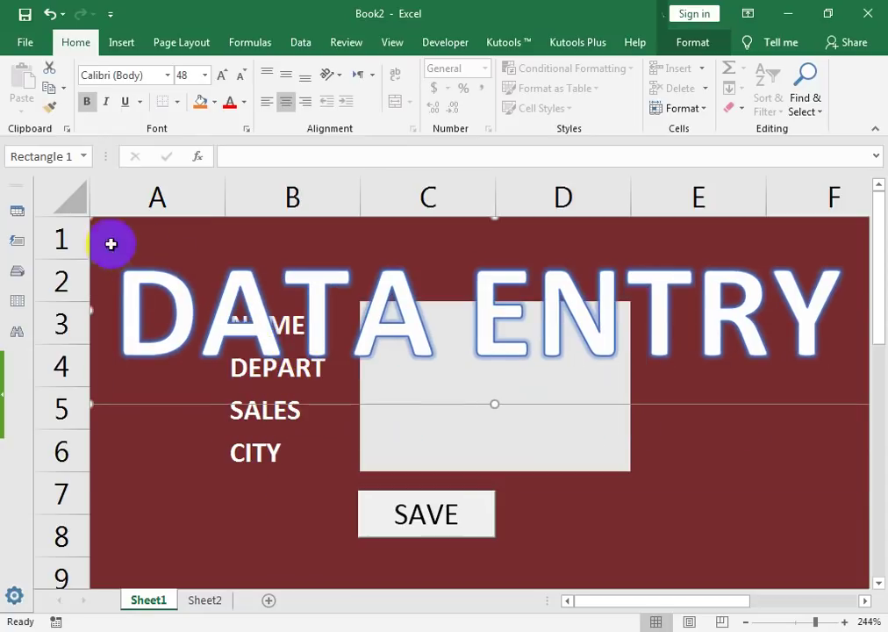
Insert two new rows above row 1 with Ctrl+Shift+Plus to push the form down
click(63, 231)
key(ctrl+shift+plus)
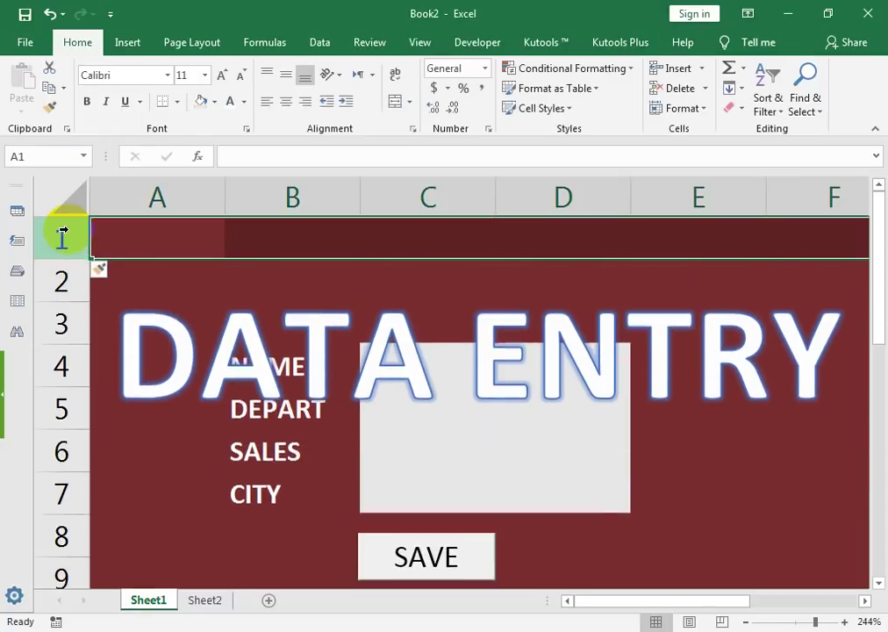
key(ctrl+shift+plus)
Move the DATA ENTRY title up into the new space above the labels
click(215, 454)
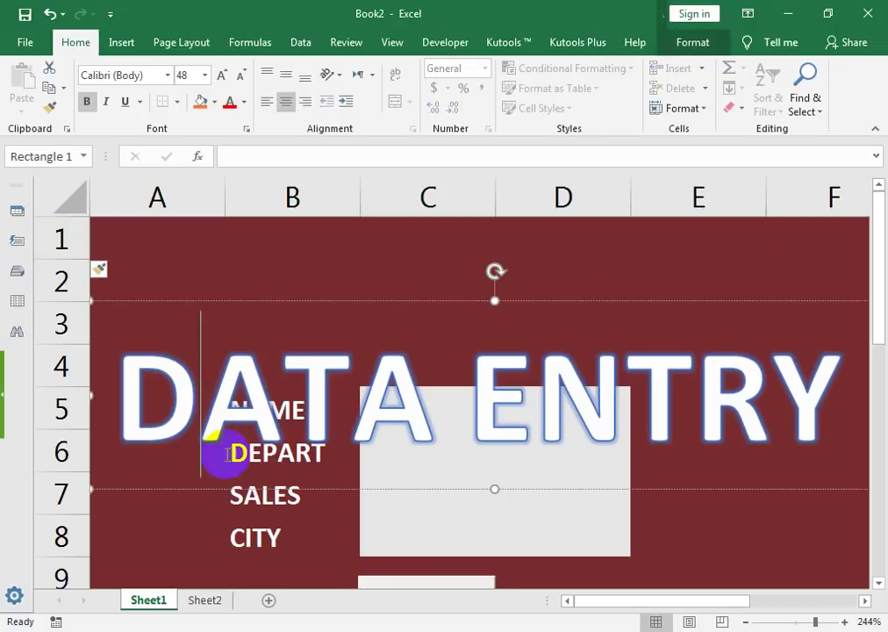
drag(219, 496, 225, 384)
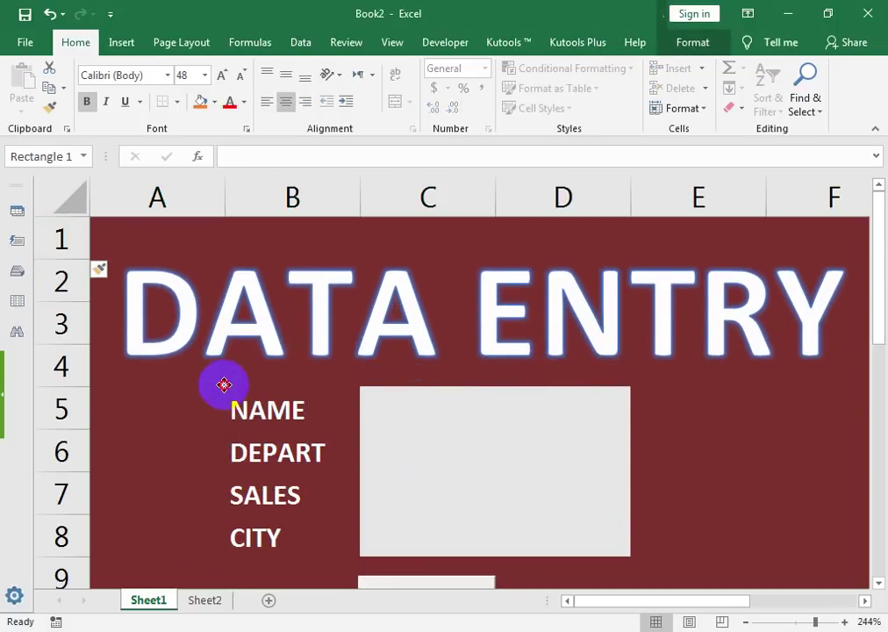
drag(877, 289, 881, 298)
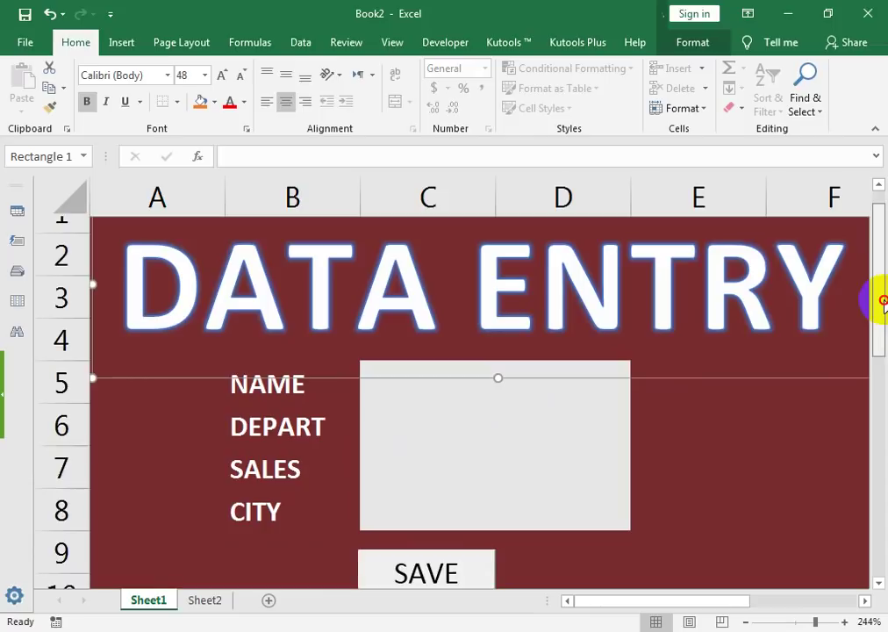
click(748, 441)
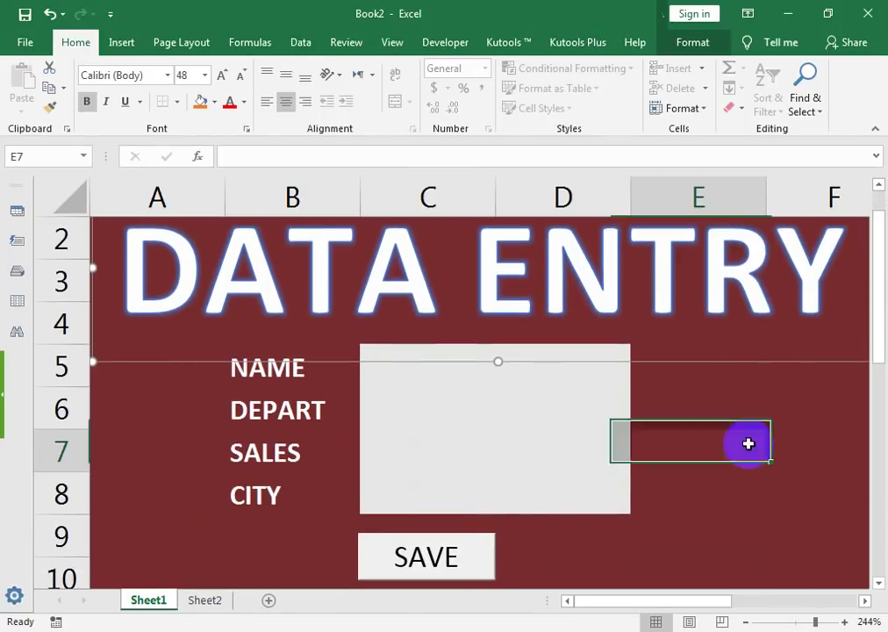